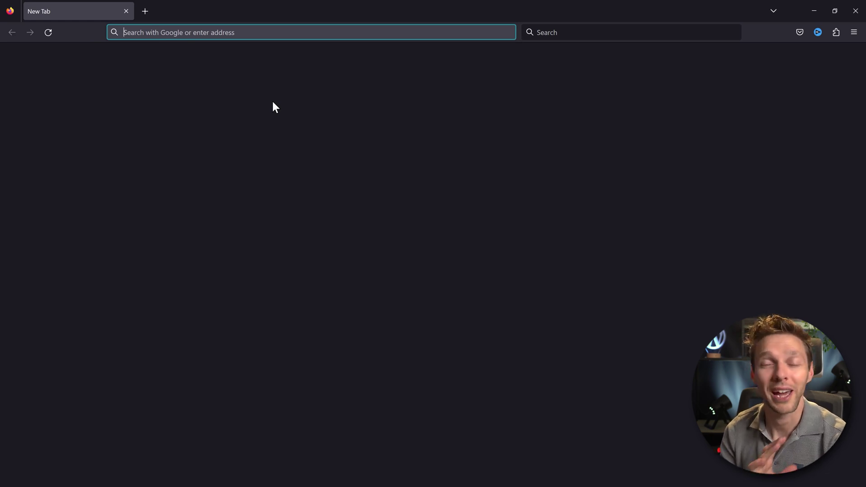
{"action": "type", "text": "wpressd"}
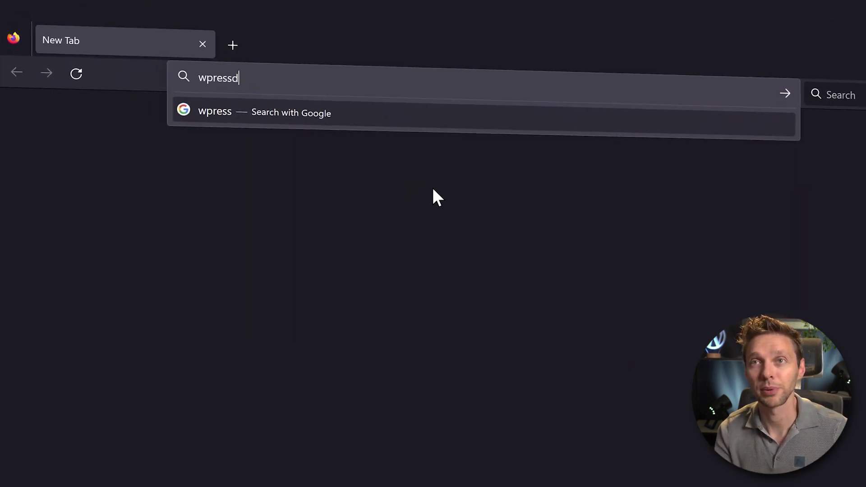
{"action": "type", "text": "octor.com/coo"}
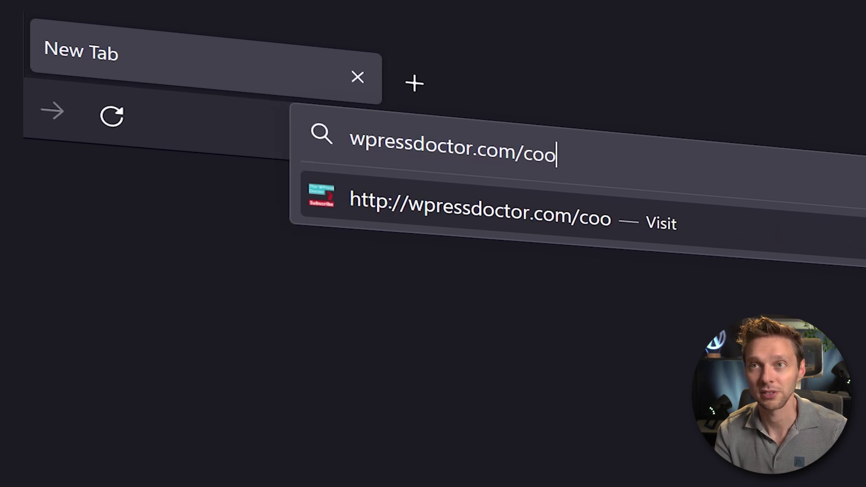
{"action": "type", "text": "kie"}
Load wpressdoctor.com/cookie in Firefox to reach the CookieYes pricing page.
{"action": "key", "text": "Return"}
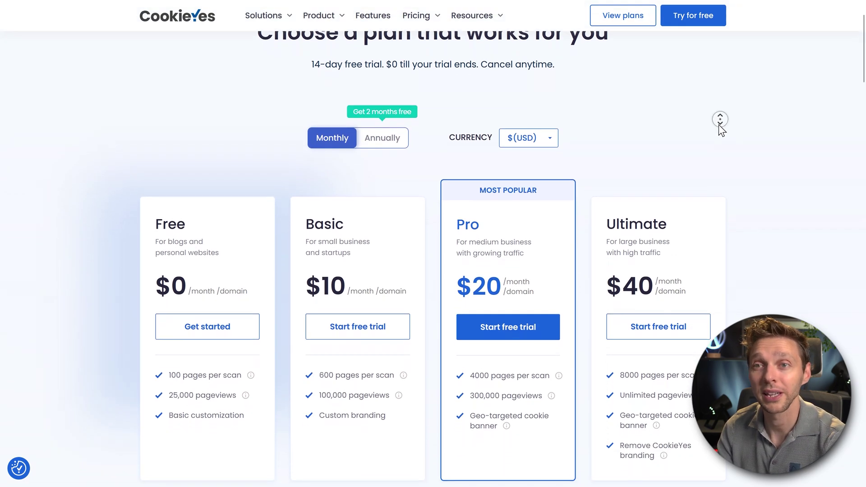
Scroll the CookieYes pricing page to compare the Free, Basic, Pro and Ultimate plans.
{"action": "middle_click", "coordinate": [719, 125]}
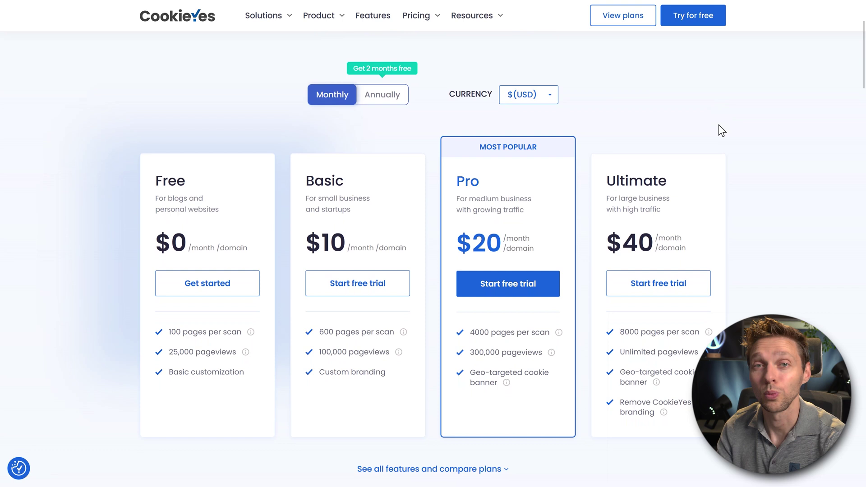
{"action": "scroll", "coordinate": [719, 125], "scroll_direction": "down", "scroll_amount": 2}
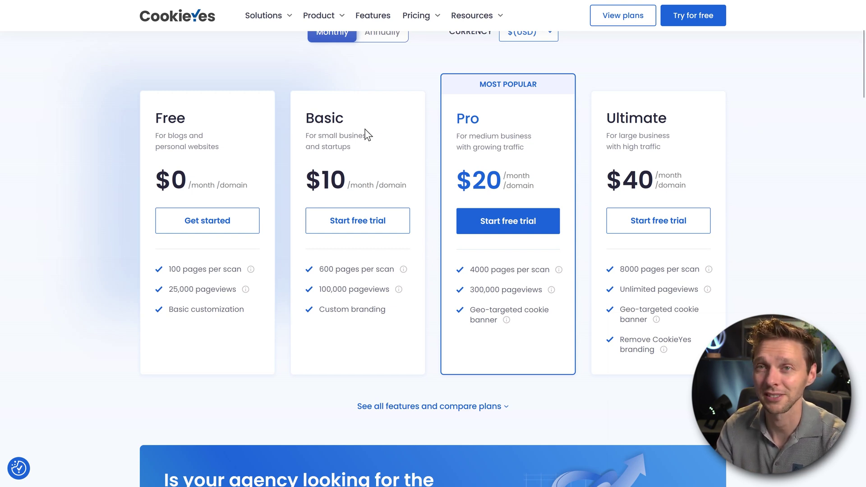
{"action": "scroll", "coordinate": [764, 205], "scroll_direction": "up", "scroll_amount": 1}
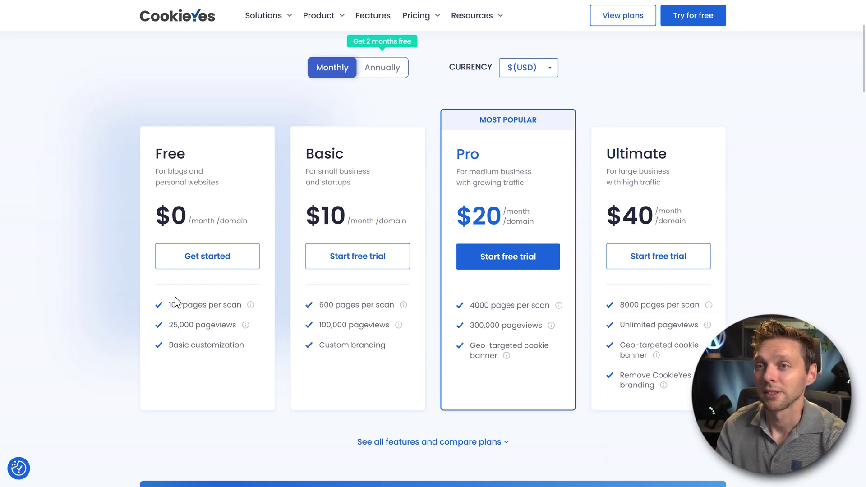
Sign up for the Free plan with email, website wpressdoc.com and password, accepting the terms.
{"action": "left_click", "coordinate": [207, 259]}
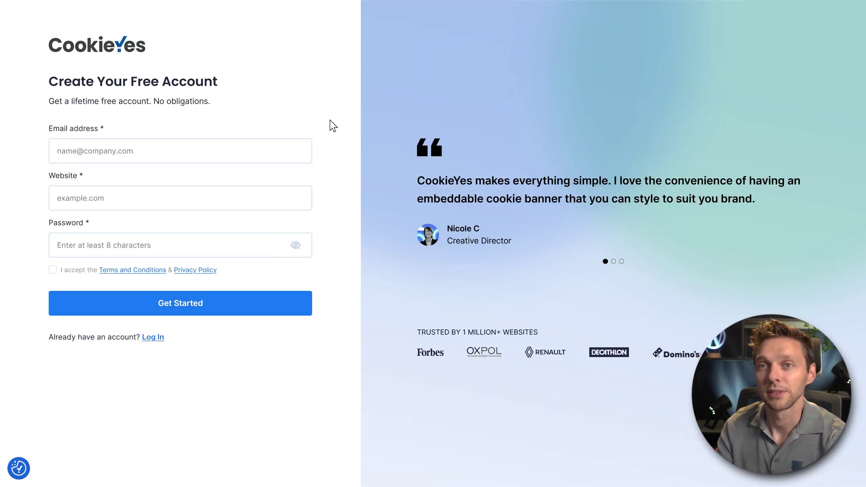
{"action": "left_click", "coordinate": [235, 149]}
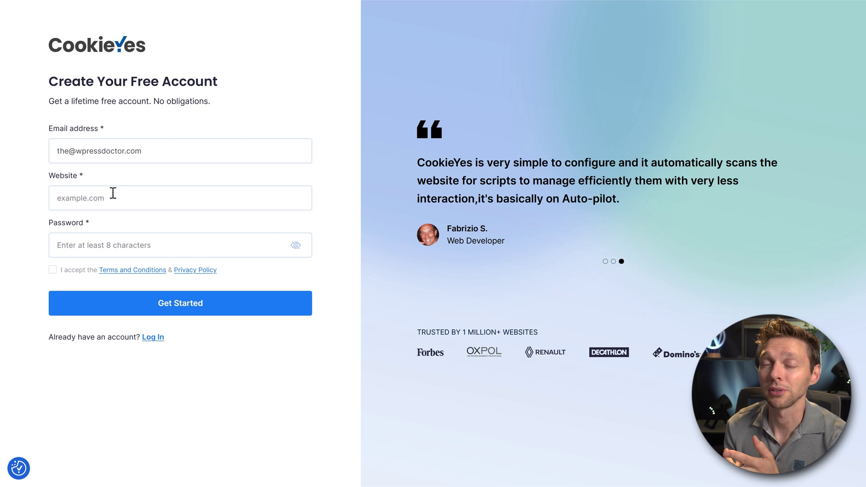
{"action": "left_click", "coordinate": [113, 194]}
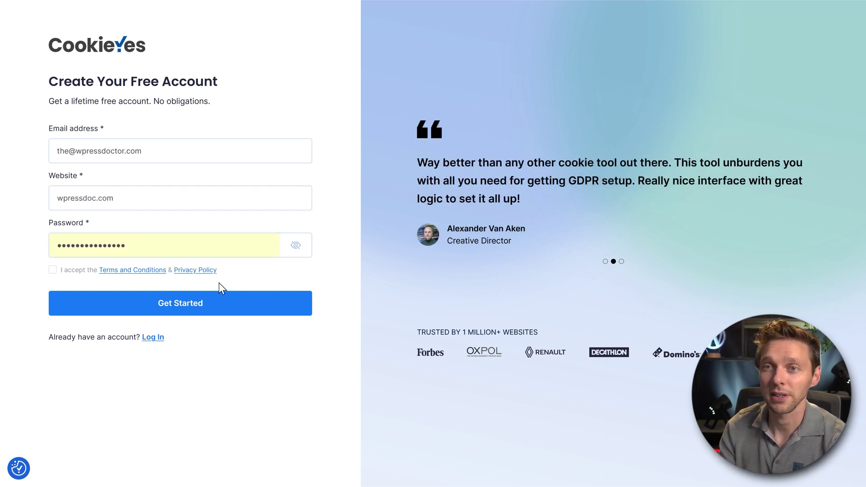
{"action": "left_click", "coordinate": [221, 298]}
{"action": "left_click", "coordinate": [53, 270]}
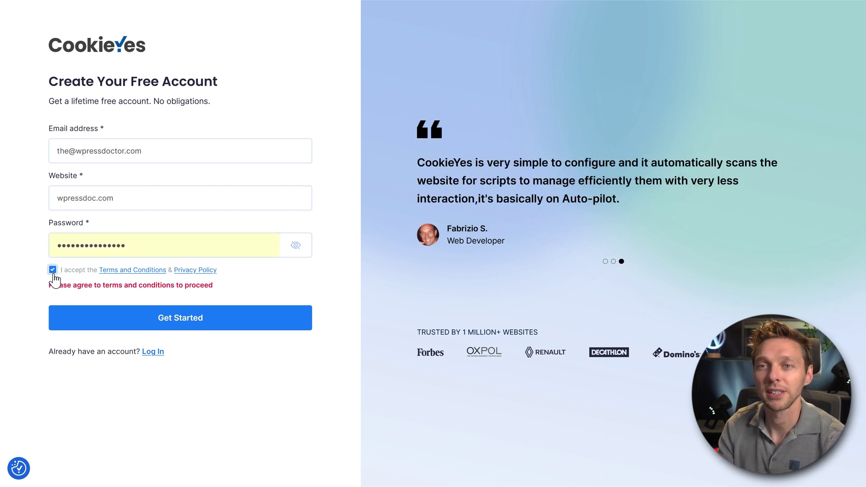
{"action": "left_click", "coordinate": [190, 305]}
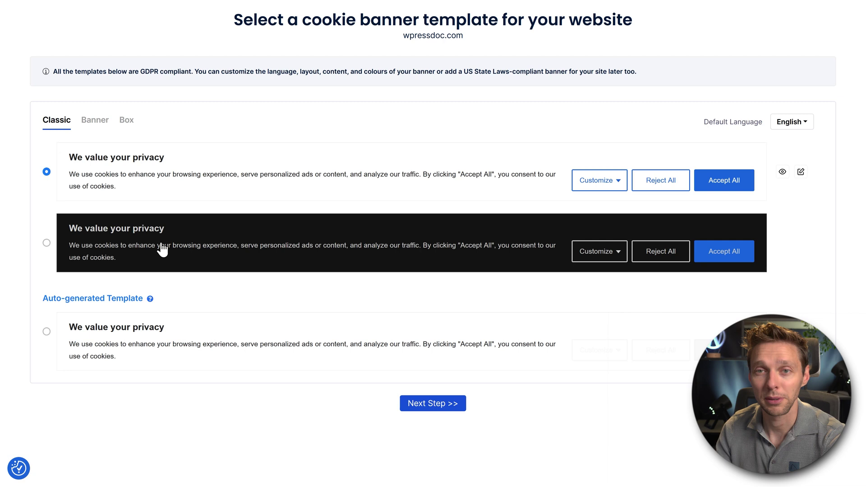
Compare Classic, Banner and Box layouts, keep the light Classic template and continue to installation.
{"action": "left_click", "coordinate": [100, 340]}
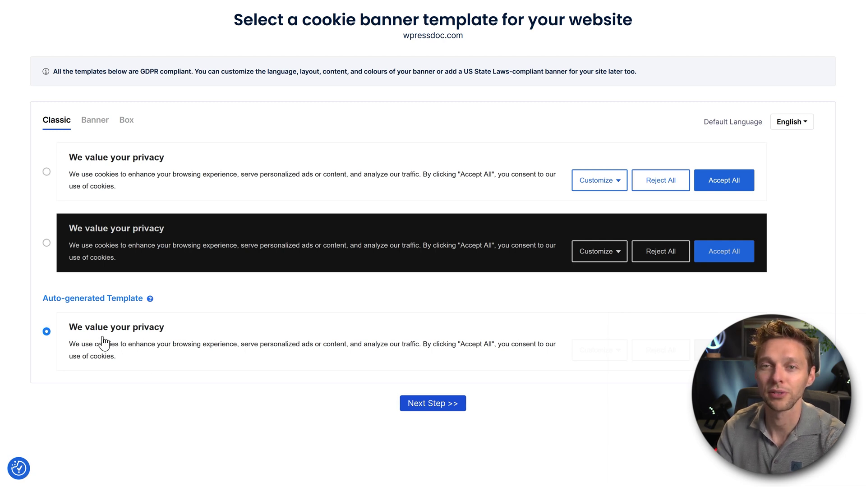
{"action": "left_click", "coordinate": [136, 181]}
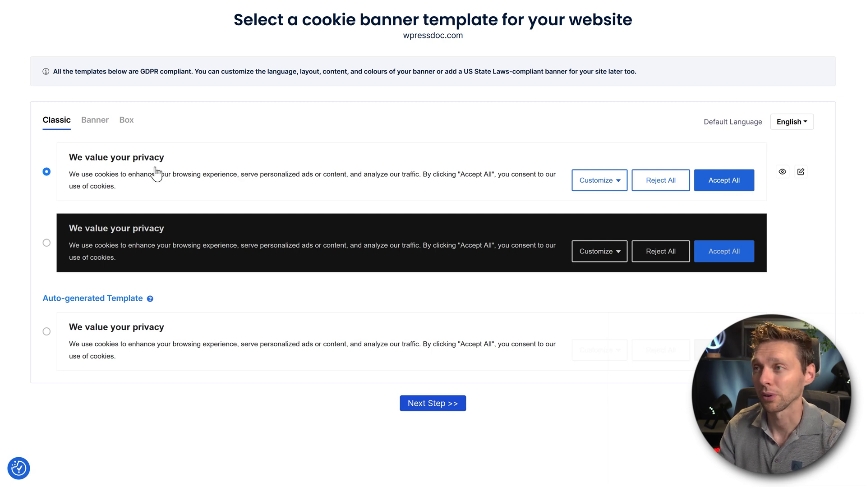
{"action": "left_click", "coordinate": [96, 127]}
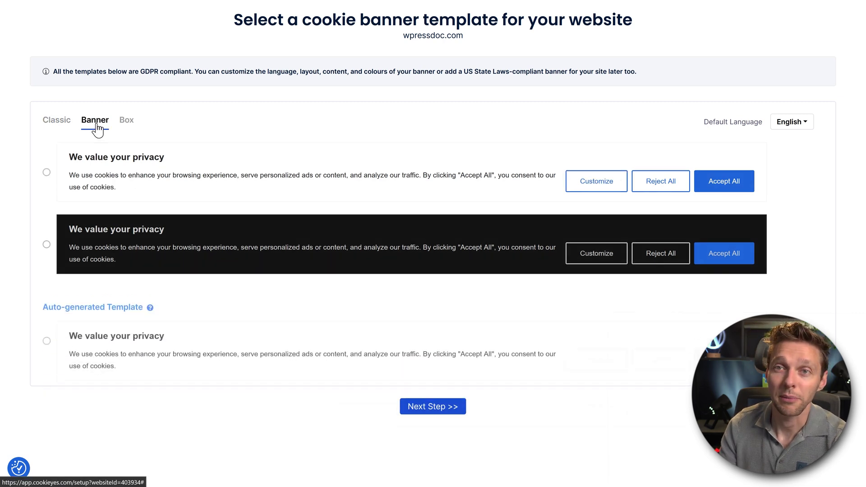
{"action": "left_click", "coordinate": [128, 128]}
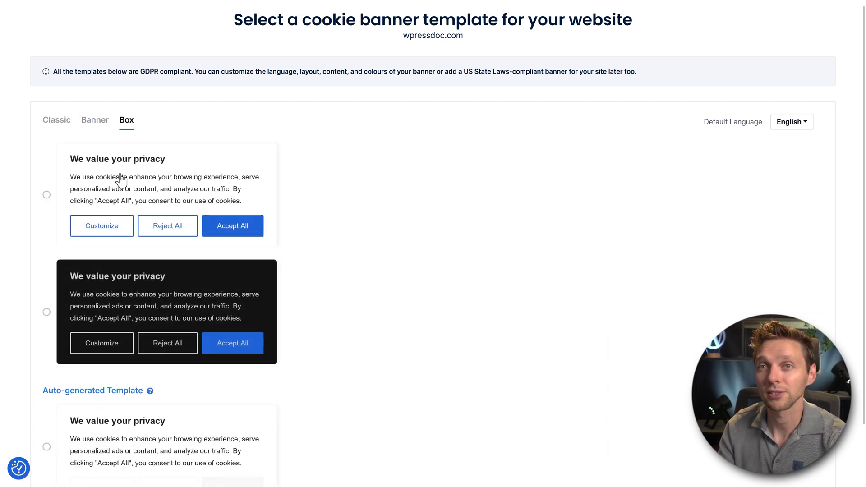
{"action": "left_click", "coordinate": [93, 123]}
{"action": "left_click", "coordinate": [57, 122]}
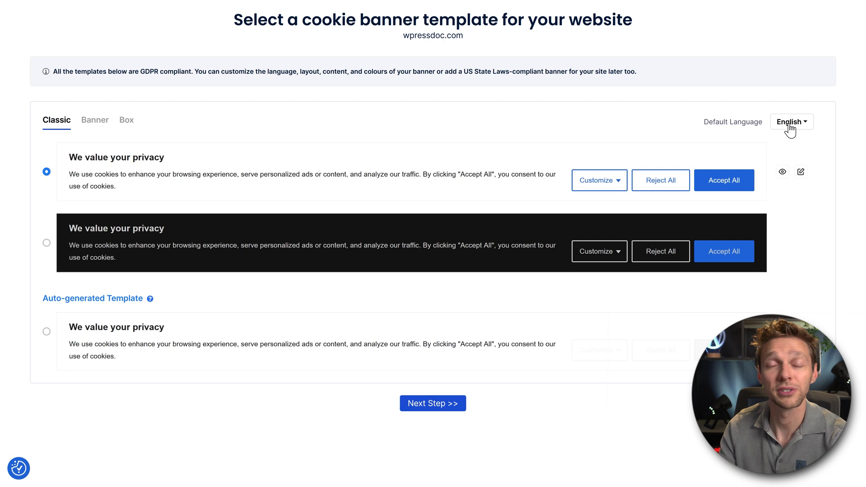
{"action": "left_click", "coordinate": [436, 408]}
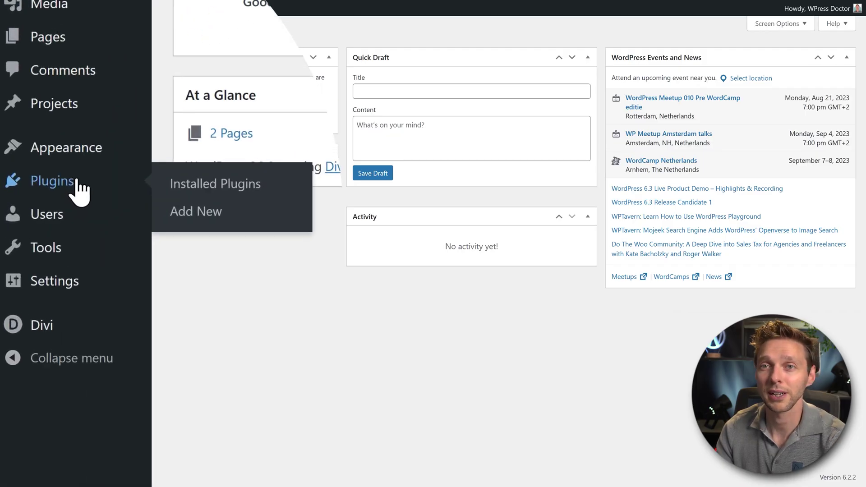
Install and activate the CookieYes GDPR Cookie Consent plugin from Plugins > Add New.
{"action": "left_click", "coordinate": [215, 216]}
{"action": "type", "text": "cooki"}
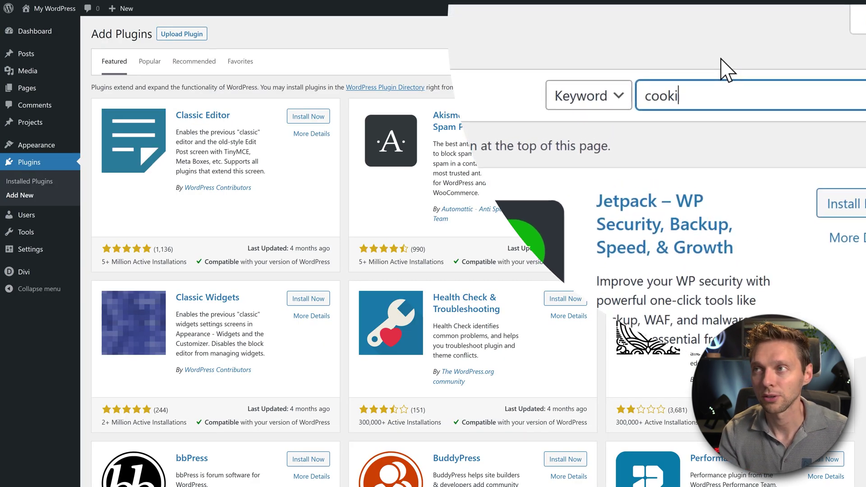
{"action": "type", "text": "eyes"}
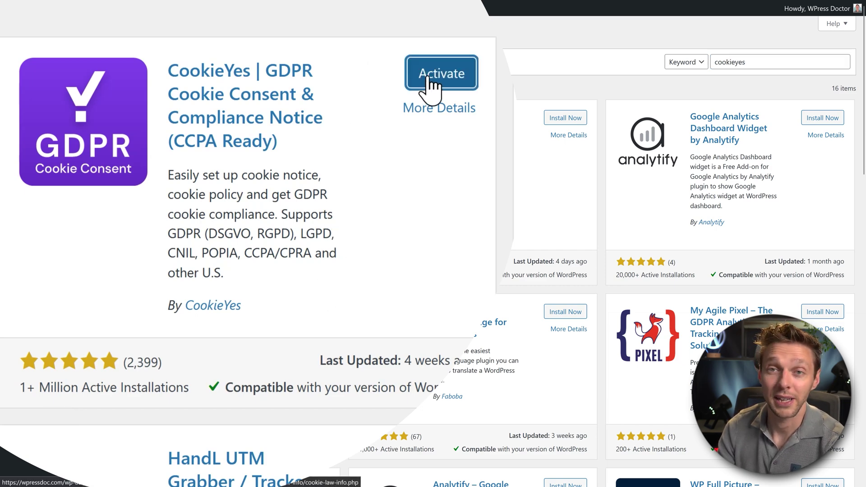
{"action": "left_click", "coordinate": [431, 81]}
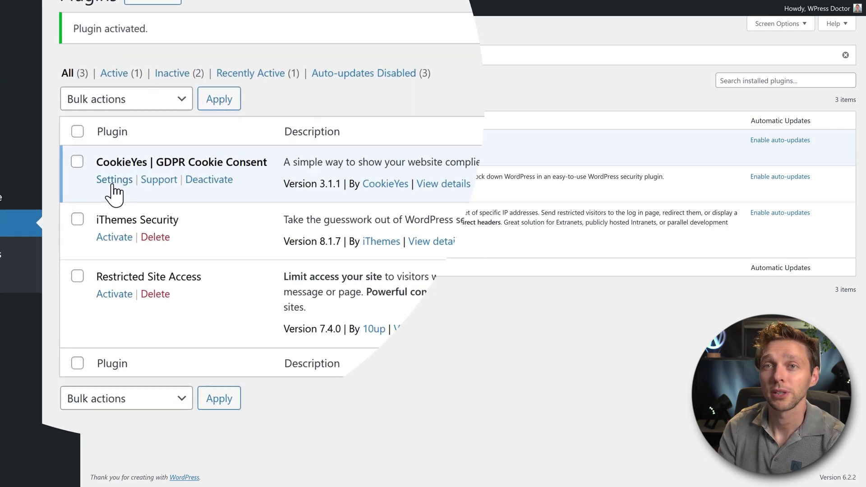
Connect the site to the existing CookieYes account, keep the web app configuration and go to the web app.
{"action": "left_click", "coordinate": [106, 201]}
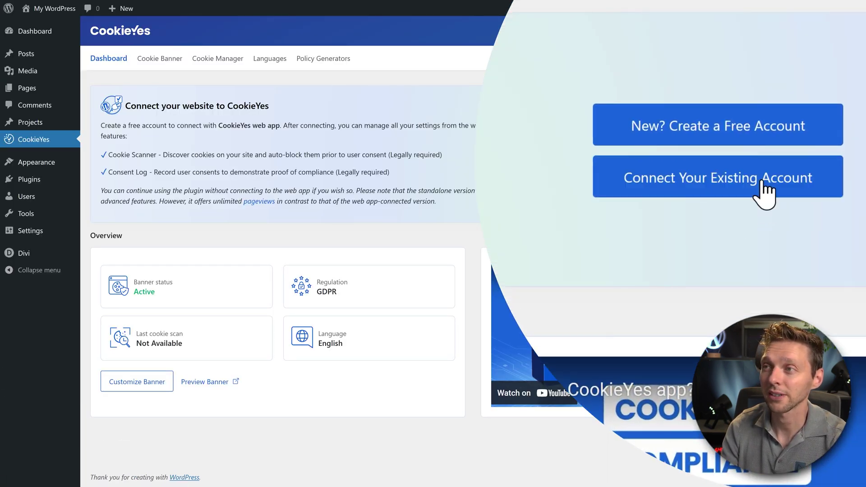
{"action": "left_click", "coordinate": [733, 181]}
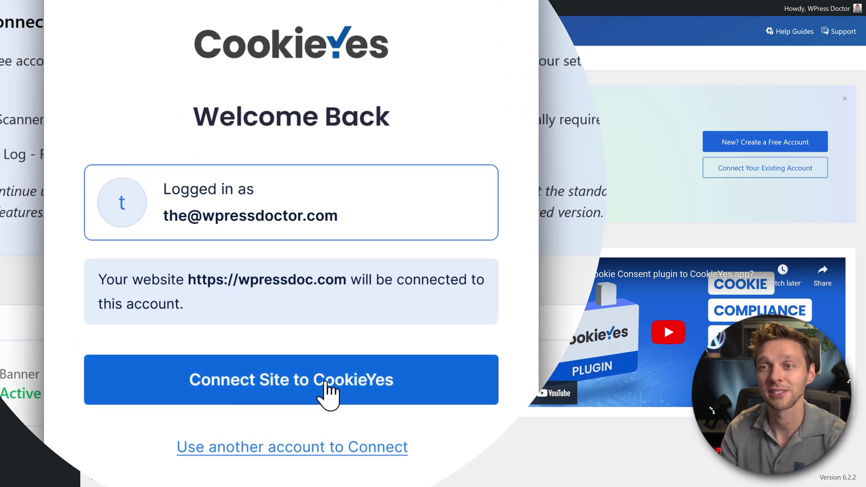
{"action": "left_click", "coordinate": [328, 391]}
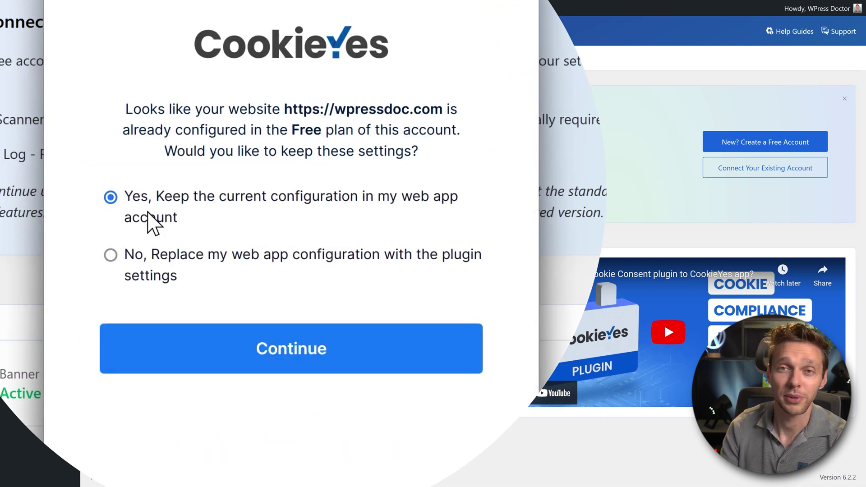
{"action": "left_click", "coordinate": [302, 362]}
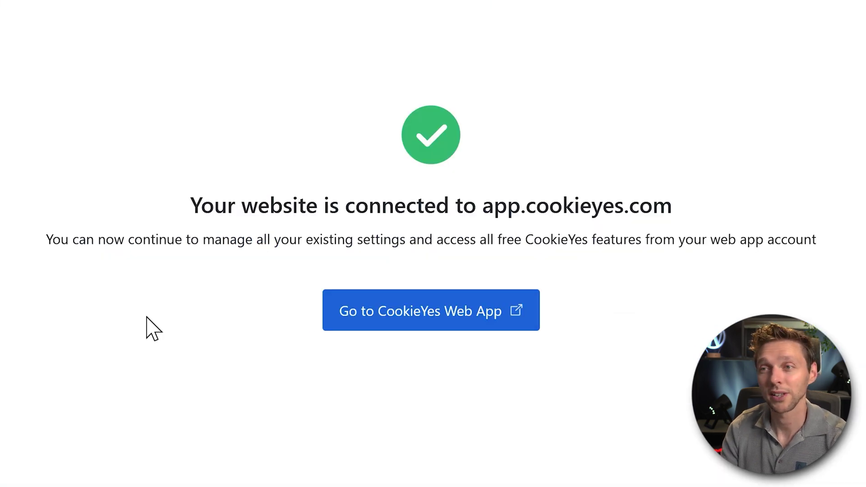
{"action": "left_click", "coordinate": [452, 325]}
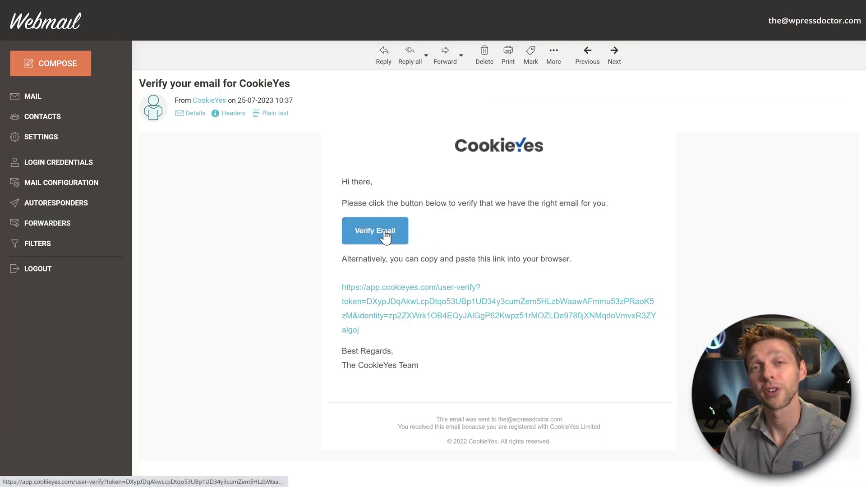
Verify the CookieYes account email from the verification message in webmail.
{"action": "left_click", "coordinate": [384, 238]}
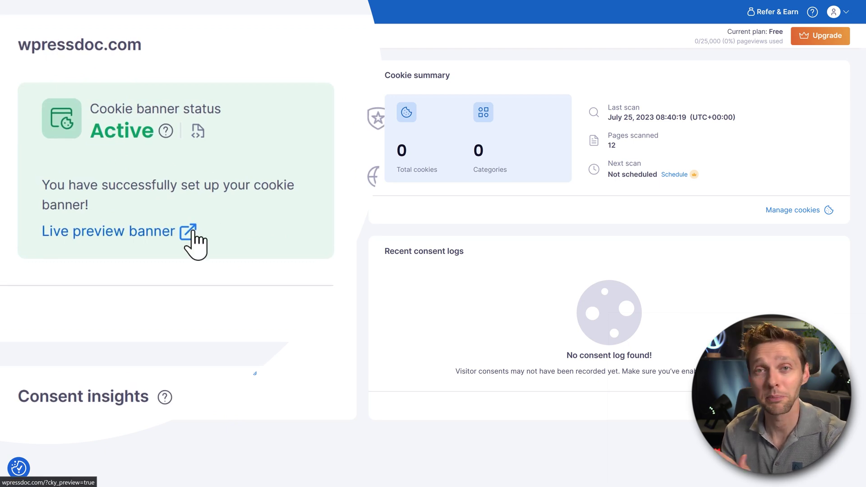
Preview the cookie banner on the live site and expand its Customize consent preferences.
{"action": "left_click", "coordinate": [189, 233]}
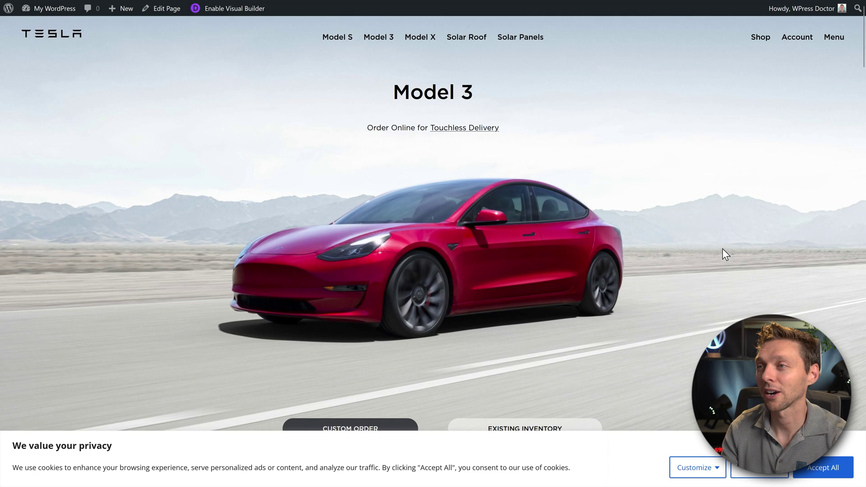
{"action": "scroll", "coordinate": [727, 257], "scroll_direction": "down", "scroll_amount": 5}
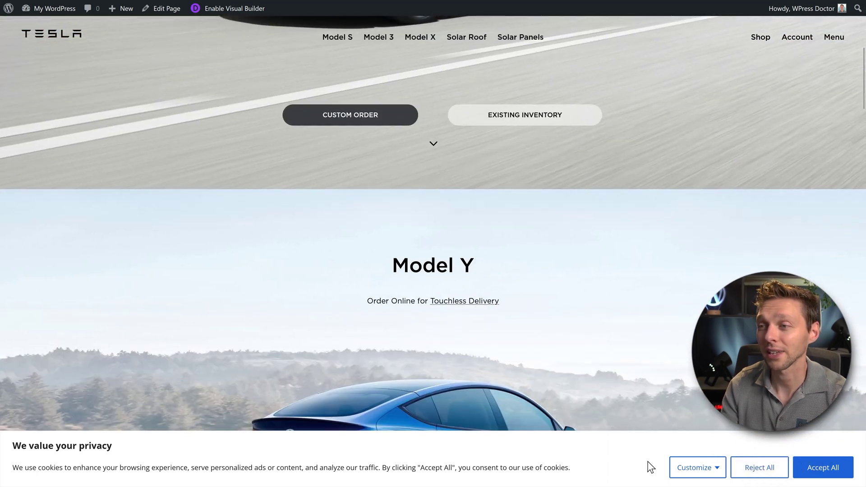
{"action": "left_click", "coordinate": [719, 474]}
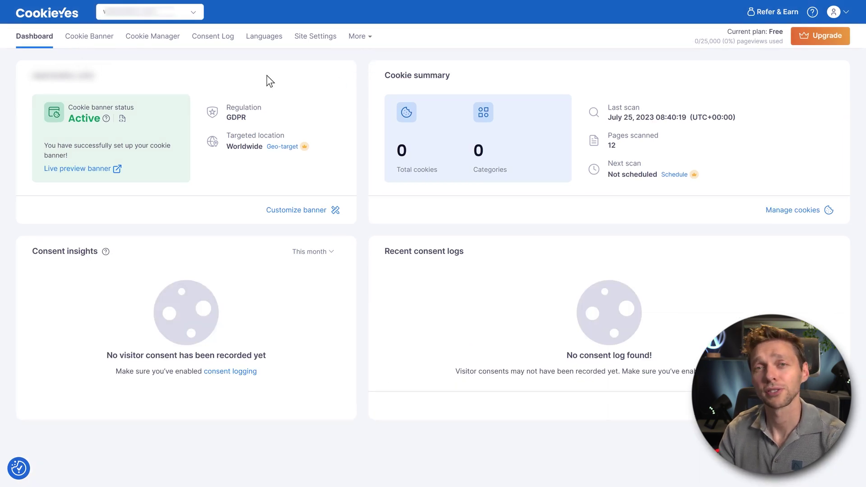
{"action": "left_click", "coordinate": [85, 41]}
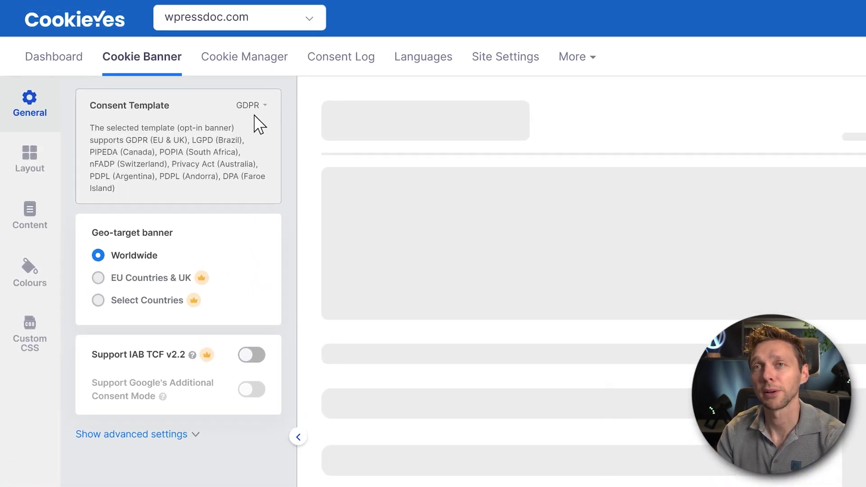
{"action": "left_click", "coordinate": [290, 132]}
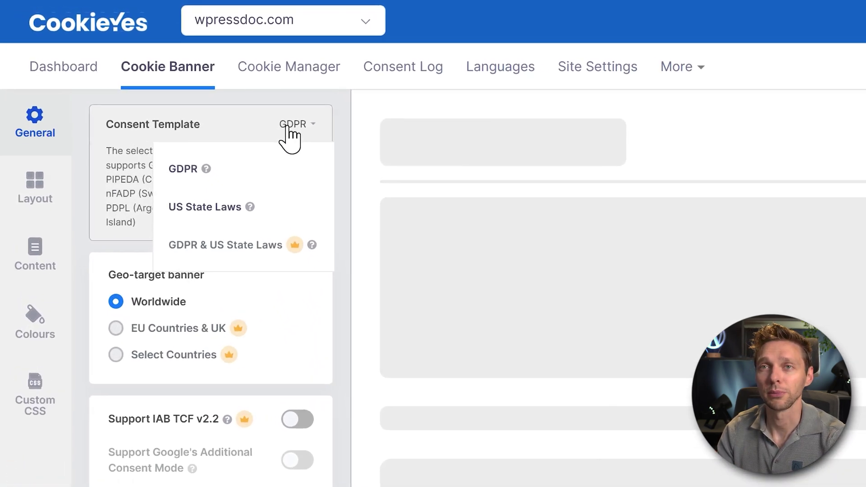
{"action": "left_click", "coordinate": [244, 220]}
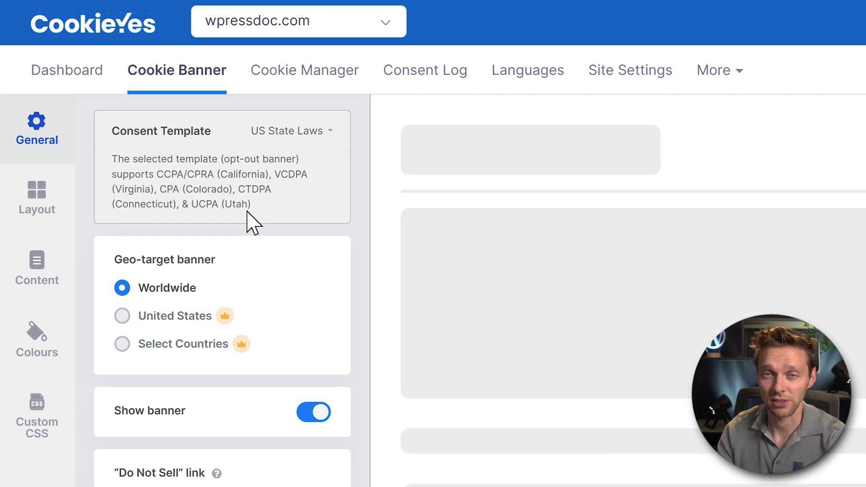
{"action": "left_click", "coordinate": [287, 134]}
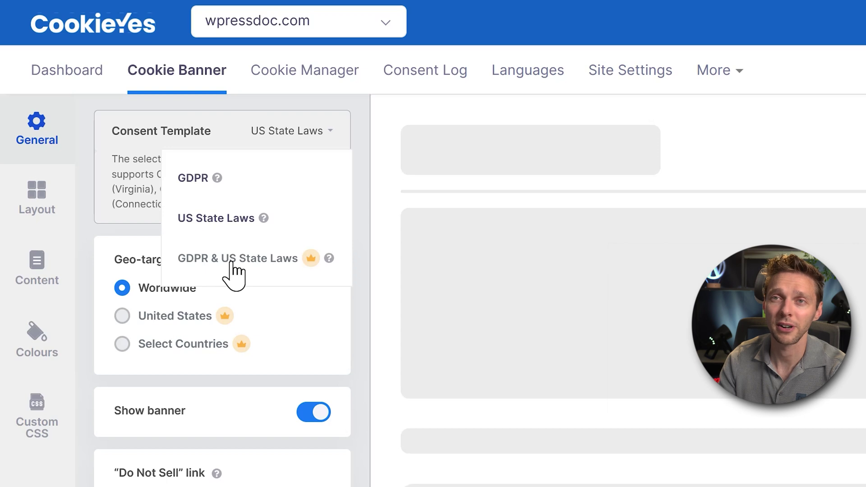
{"action": "mouse_move", "coordinate": [311, 259]}
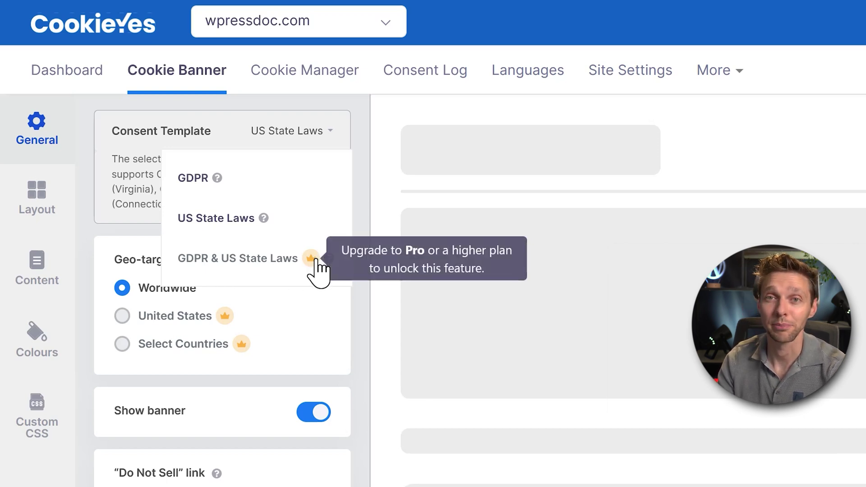
{"action": "left_click", "coordinate": [204, 180]}
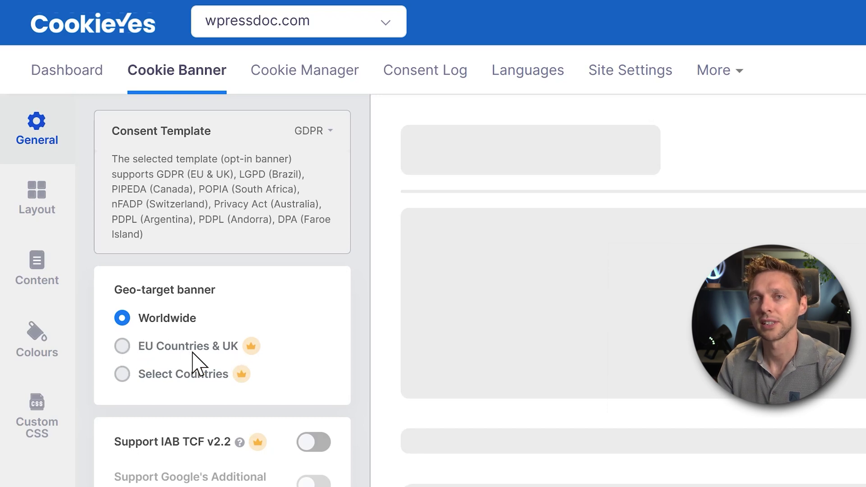
{"action": "left_click_drag", "start_coordinate": [176, 377], "coordinate": [181, 377]}
{"action": "left_click", "coordinate": [182, 380]}
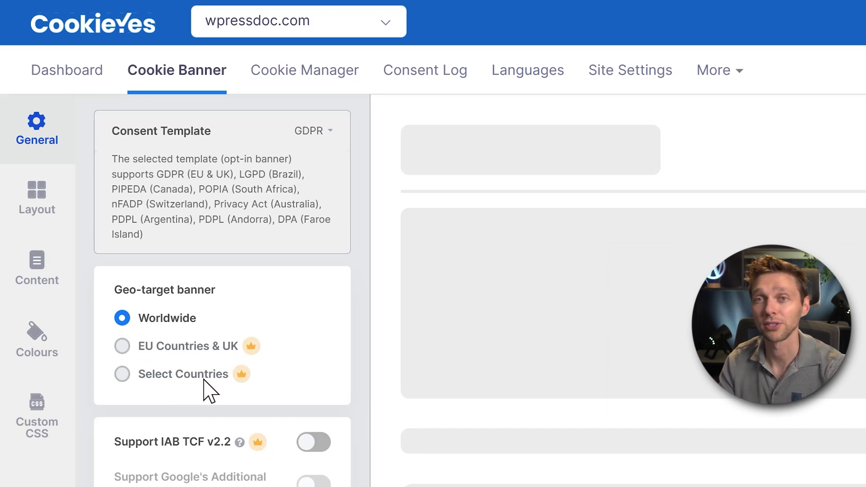
{"action": "scroll", "coordinate": [393, 362], "scroll_direction": "down", "scroll_amount": 3}
{"action": "scroll", "coordinate": [396, 302], "scroll_direction": "down", "scroll_amount": 1}
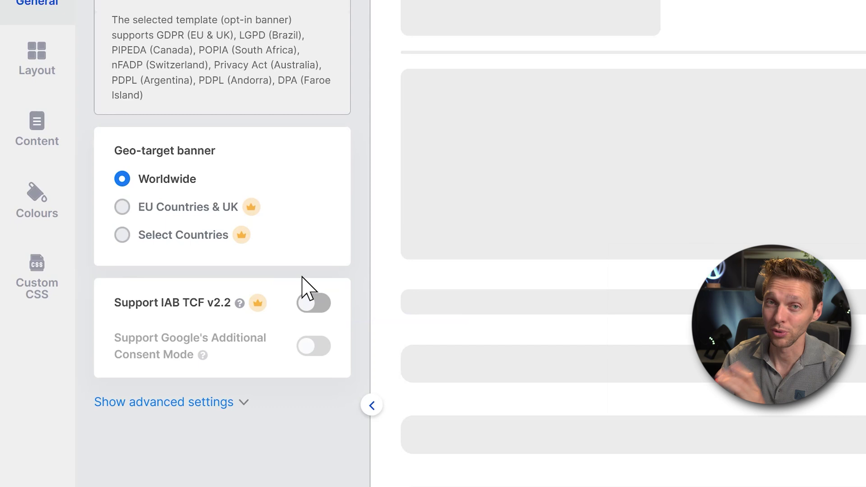
Reveal advanced banner settings and change Consent expiration from 365 to 14 days.
{"action": "left_click", "coordinate": [229, 404]}
{"action": "scroll", "coordinate": [209, 380], "scroll_direction": "down", "scroll_amount": 3}
{"action": "scroll", "coordinate": [163, 391], "scroll_direction": "down", "scroll_amount": 3}
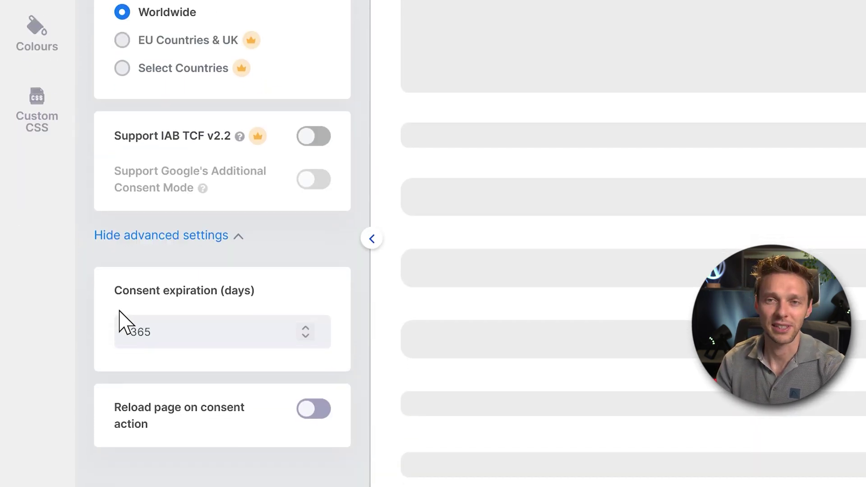
{"action": "left_click_drag", "start_coordinate": [168, 304], "coordinate": [118, 305]}
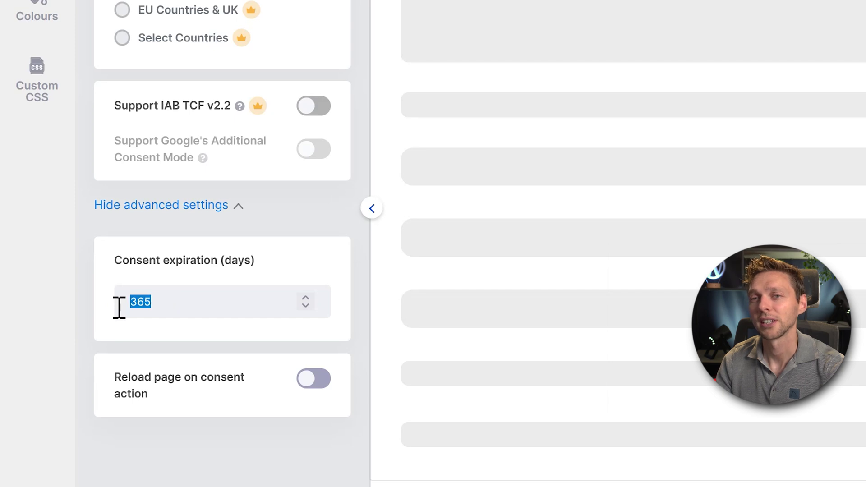
{"action": "left_click", "coordinate": [174, 305]}
{"action": "double_click", "coordinate": [174, 306]}
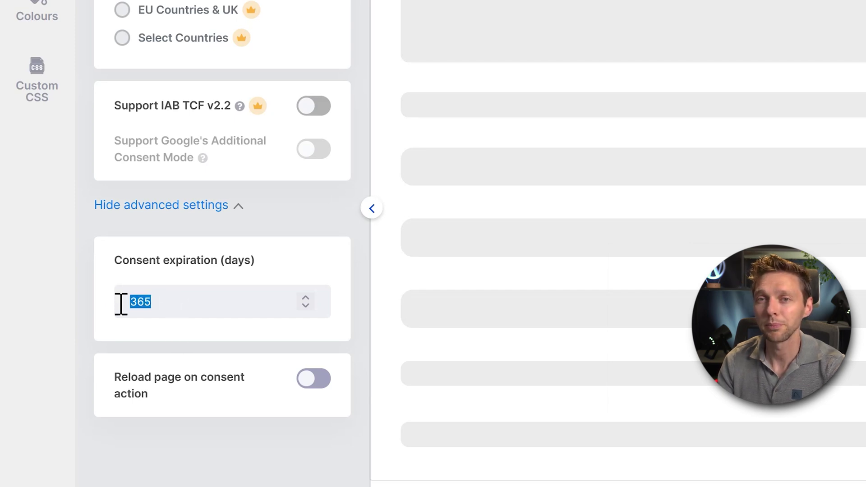
{"action": "type", "text": "14"}
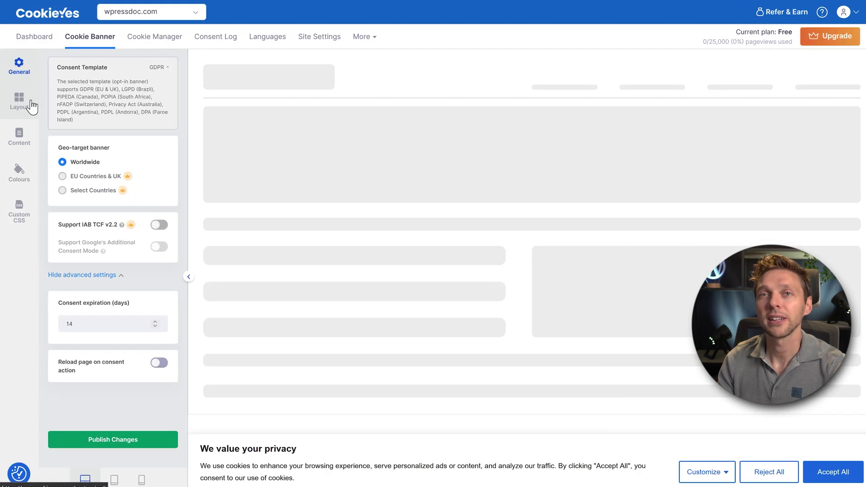
Try Classic top/bottom and Box layouts, settle on the bottom Banner type and publish changes.
{"action": "left_click", "coordinate": [34, 200]}
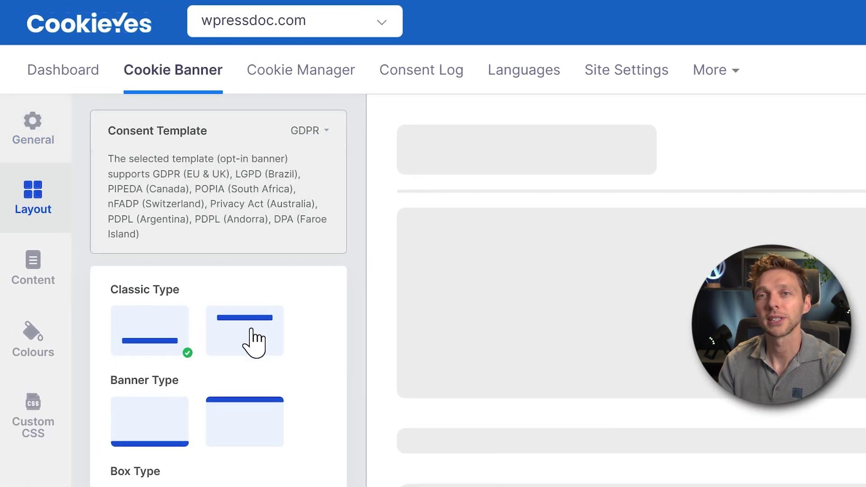
{"action": "left_click", "coordinate": [251, 338]}
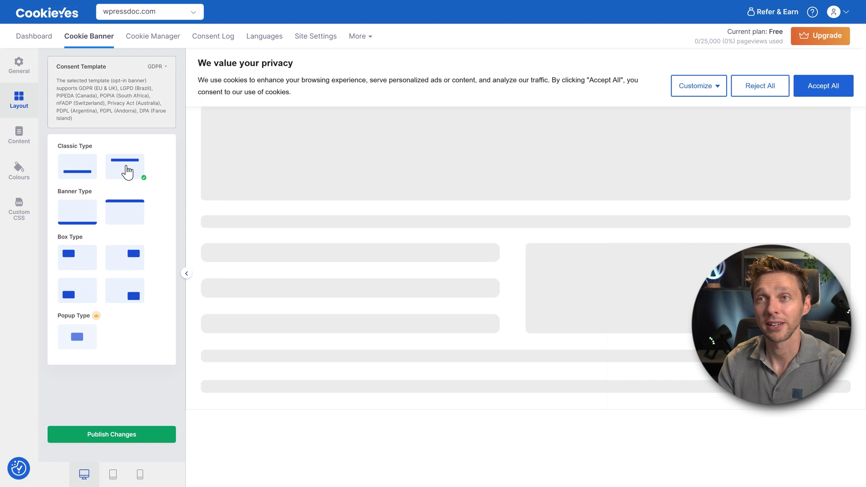
{"action": "left_click", "coordinate": [88, 178]}
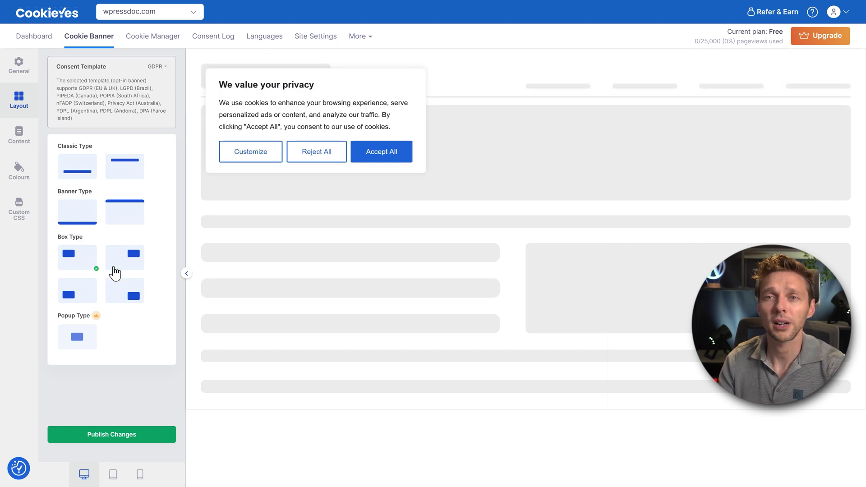
{"action": "left_click", "coordinate": [115, 300]}
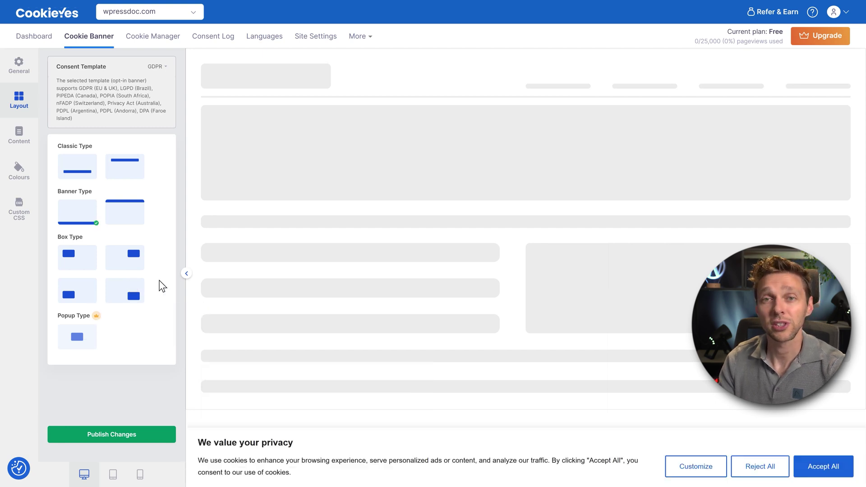
{"action": "left_click", "coordinate": [120, 432]}
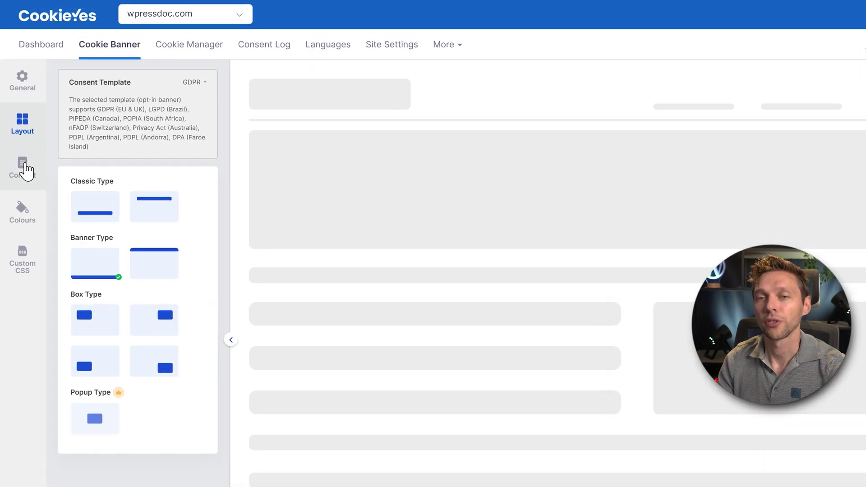
Review the Cookie Notice title and message texts in the Content settings.
{"action": "left_click", "coordinate": [20, 136]}
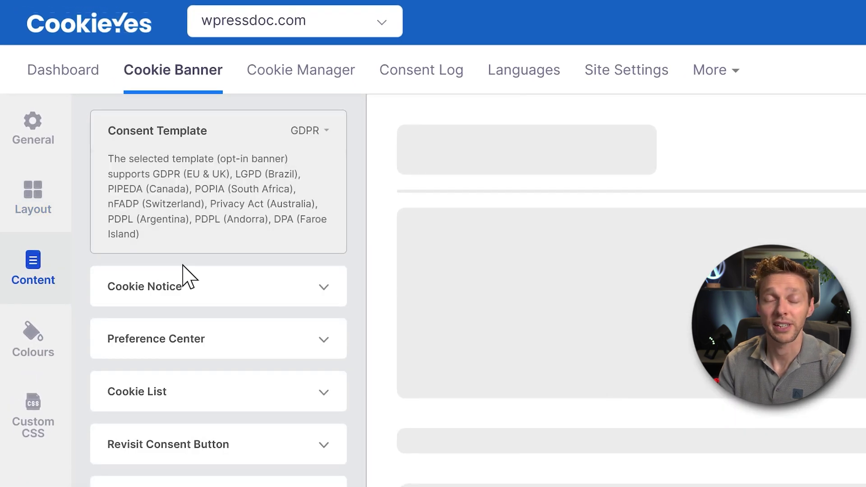
{"action": "left_click", "coordinate": [231, 299]}
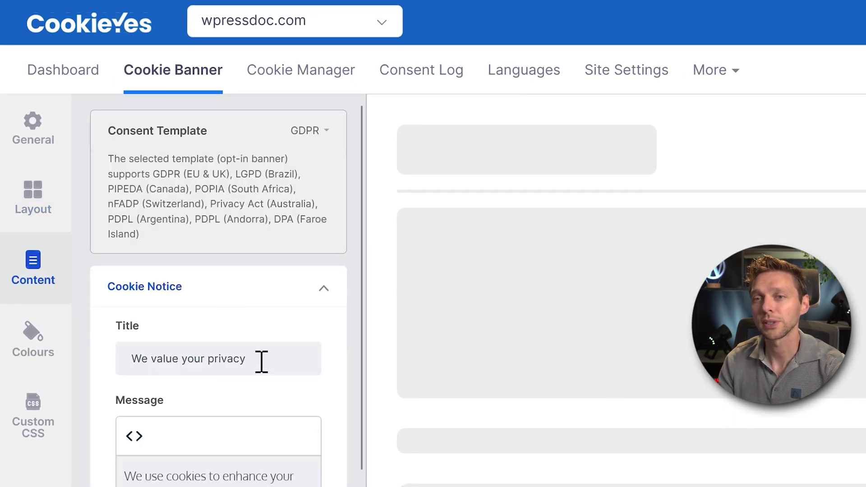
{"action": "left_click_drag", "start_coordinate": [262, 362], "coordinate": [132, 362]}
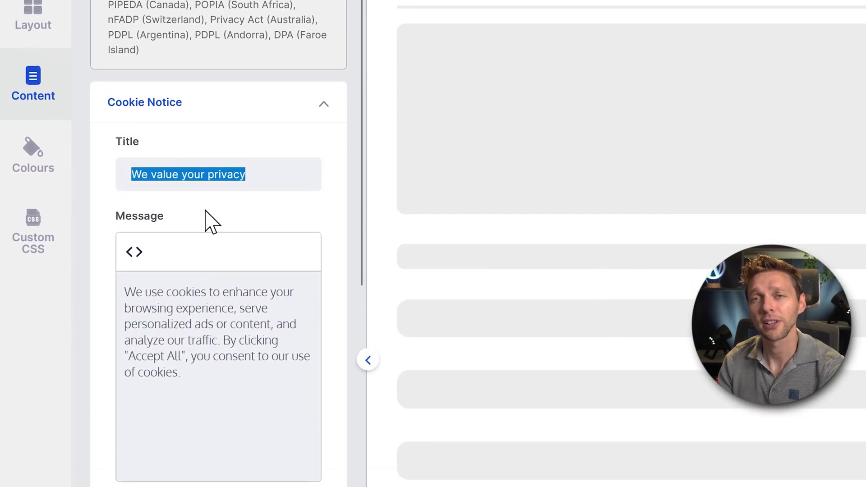
{"action": "left_click", "coordinate": [227, 316]}
{"action": "left_click_drag", "start_coordinate": [210, 365], "coordinate": [111, 290]}
{"action": "left_click", "coordinate": [203, 318]}
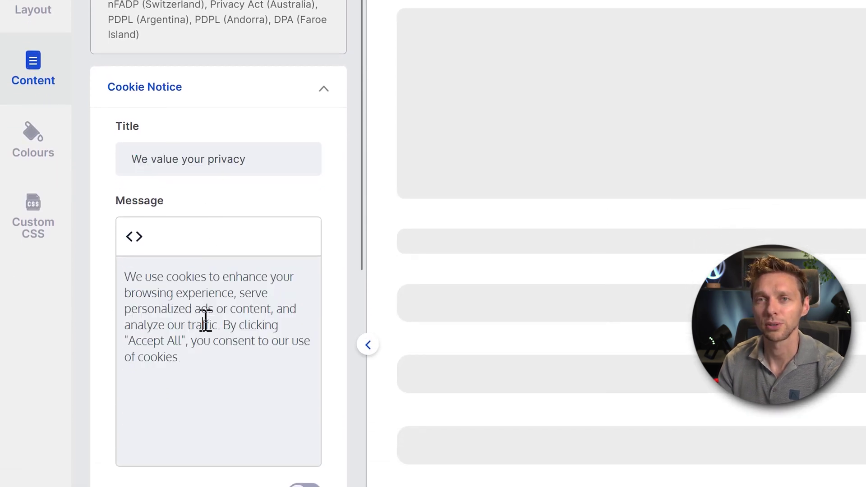
{"action": "left_click_drag", "start_coordinate": [256, 159], "coordinate": [128, 158]}
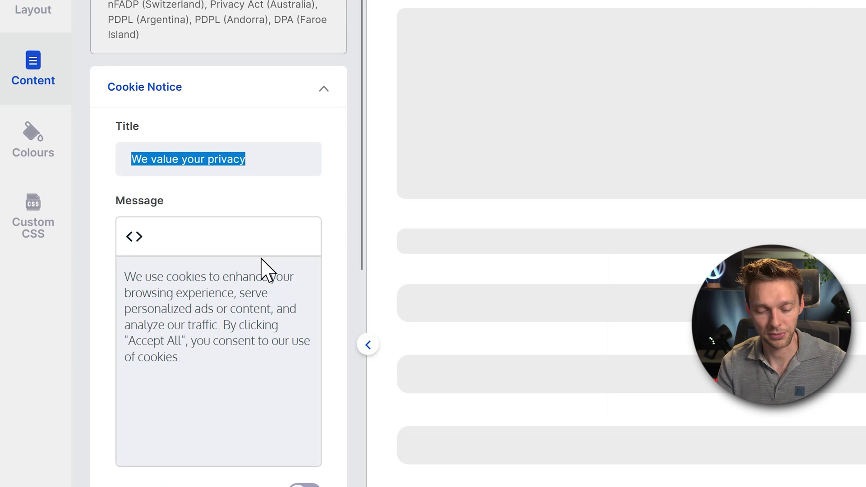
{"action": "type", "text": "Here, have a cookie"}
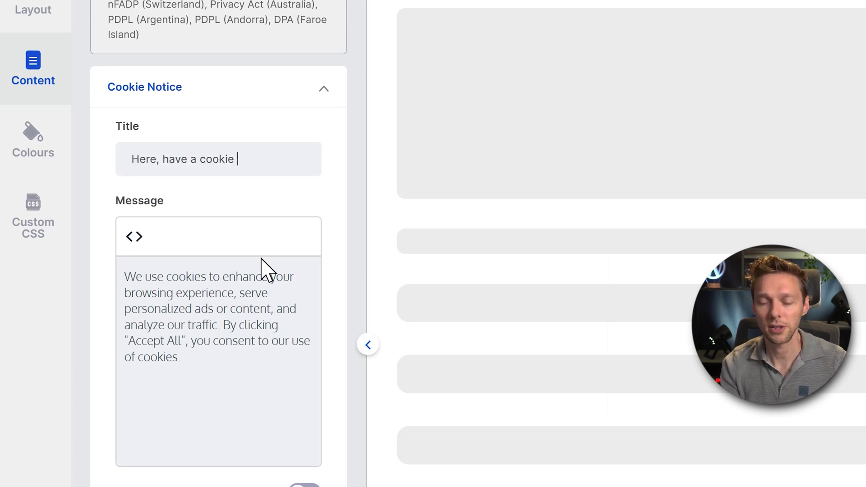
{"action": "type", "text": "🍪"}
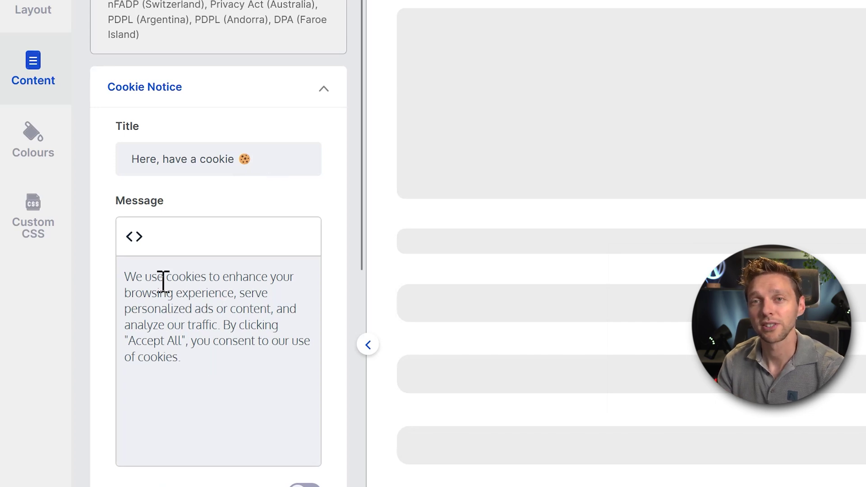
Replace the whole notice message with the pasted 'working website' text.
{"action": "left_click_drag", "start_coordinate": [163, 282], "coordinate": [201, 298]}
{"action": "left_click", "coordinate": [234, 393]}
{"action": "left_click_drag", "start_coordinate": [209, 356], "coordinate": [149, 304]}
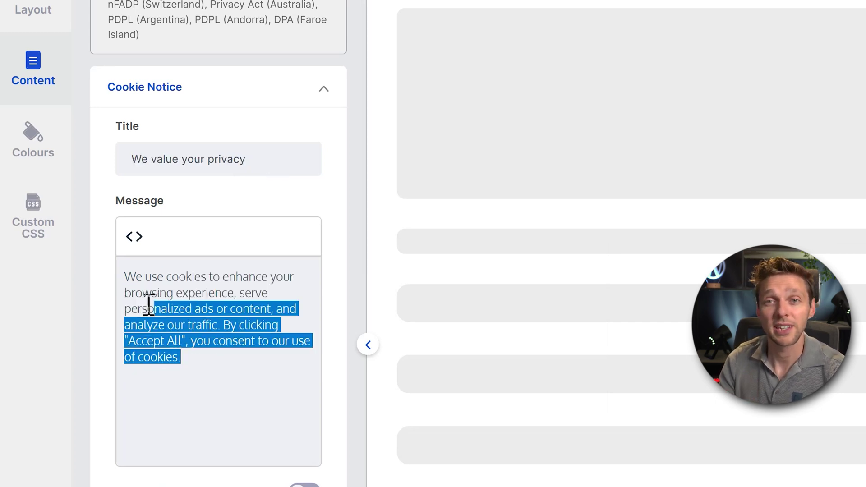
{"action": "triple_click", "coordinate": [165, 306]}
{"action": "left_click", "coordinate": [182, 306]}
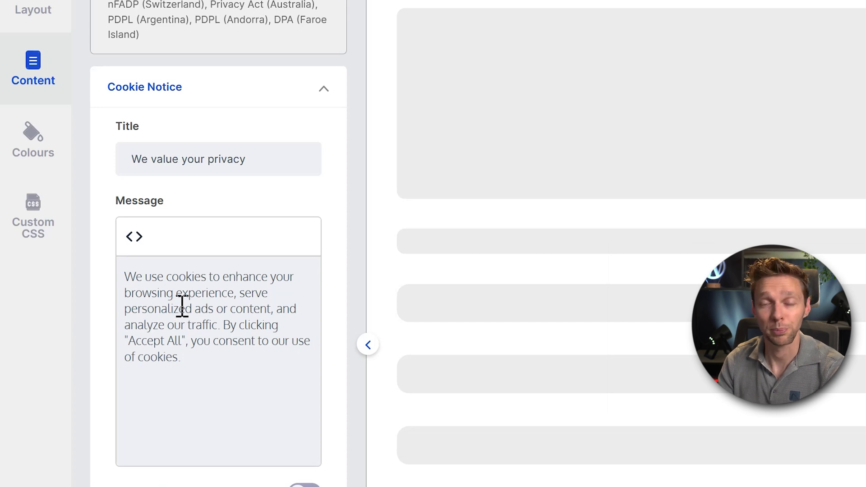
{"action": "key", "text": "ctrl+a"}
{"action": "type", "text": "You want a working website, I want to know what blogs or pages are actually being read on my website. Cookies can do both things. By clicking \"Accept All\", you consent to our use of cookies. Trust me, I won't come and visit you at home 😊"}
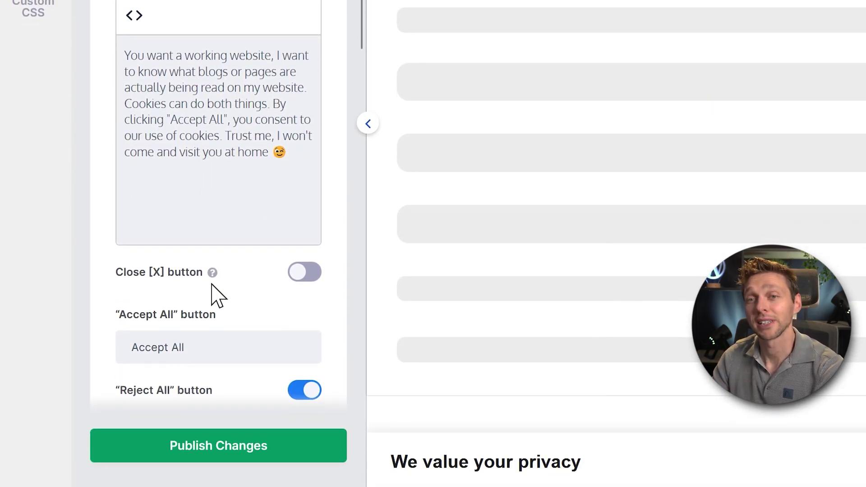
Enable the Close [X] button and give Accept All and Reject All playful new labels.
{"action": "left_click", "coordinate": [302, 277]}
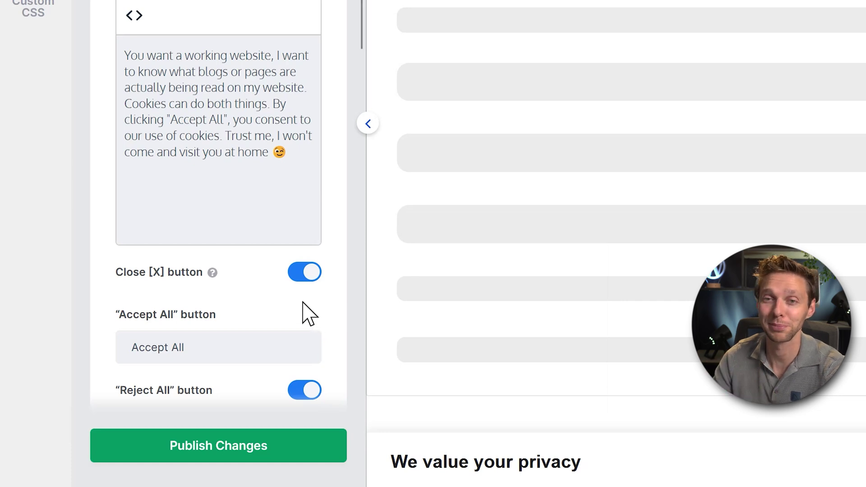
{"action": "left_click_drag", "start_coordinate": [232, 361], "coordinate": [114, 358]}
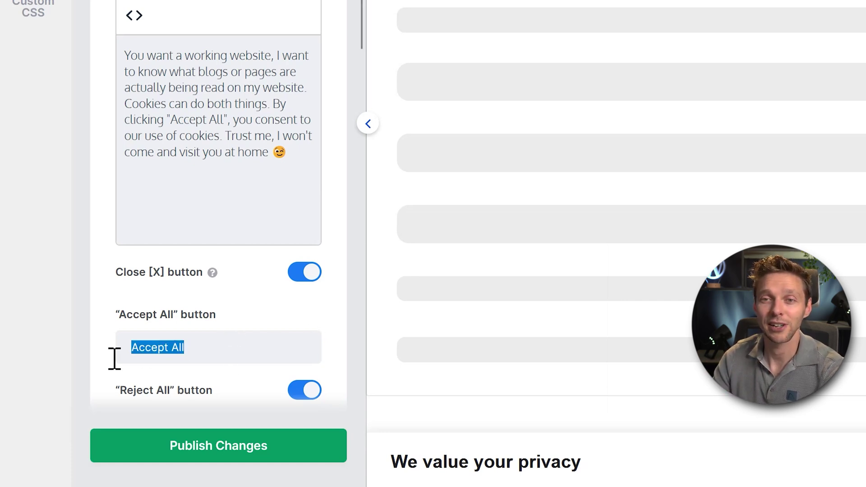
{"action": "type", "text": "Yes give me the cookie!"}
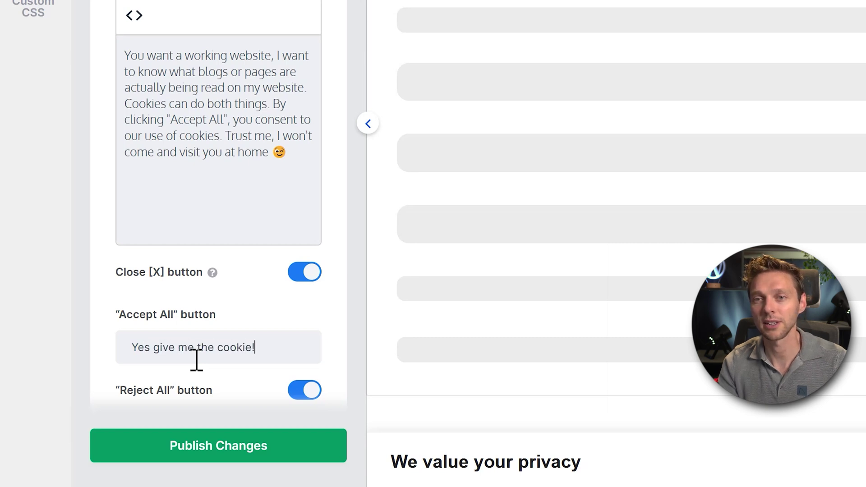
{"action": "middle_click", "coordinate": [341, 189]}
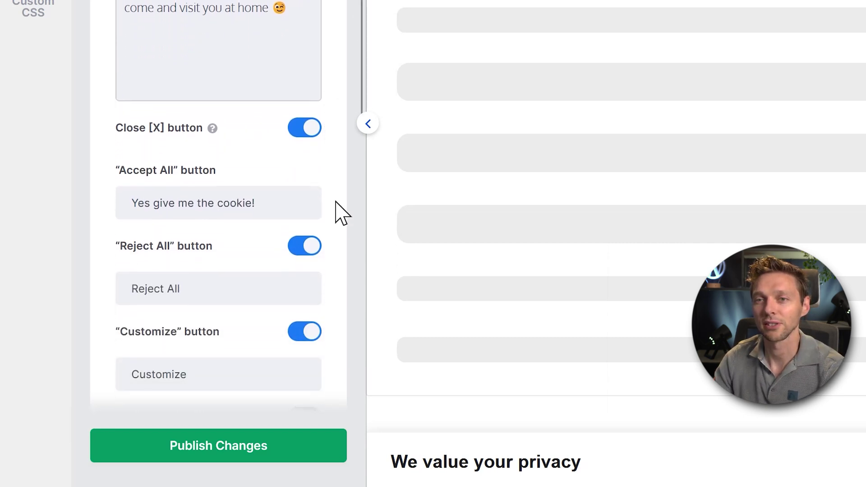
{"action": "left_click_drag", "start_coordinate": [182, 287], "coordinate": [109, 291]}
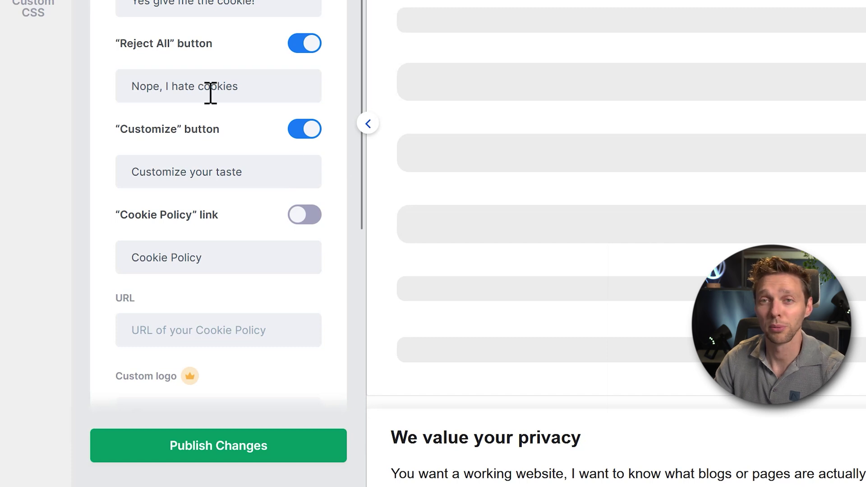
{"action": "middle_click", "coordinate": [335, 174]}
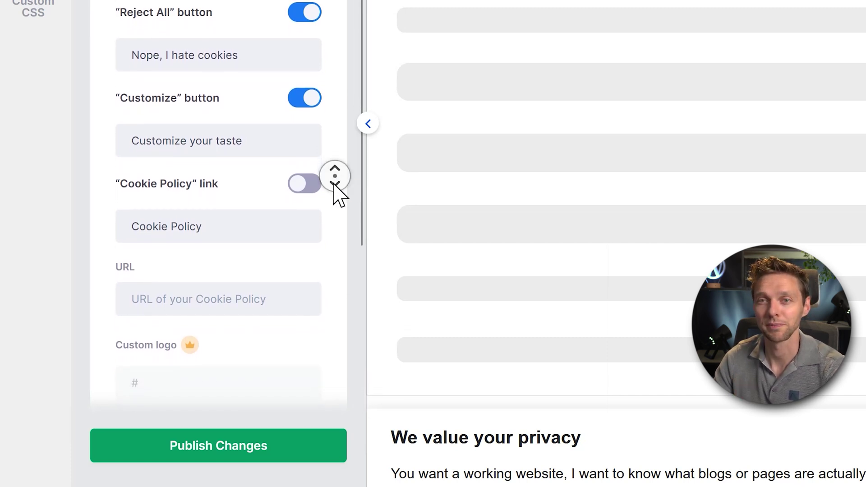
Turn on the Cookie Policy link and paste the site's cookie policy URL.
{"action": "left_click_drag", "start_coordinate": [115, 177], "coordinate": [246, 182]}
{"action": "left_click", "coordinate": [246, 181]}
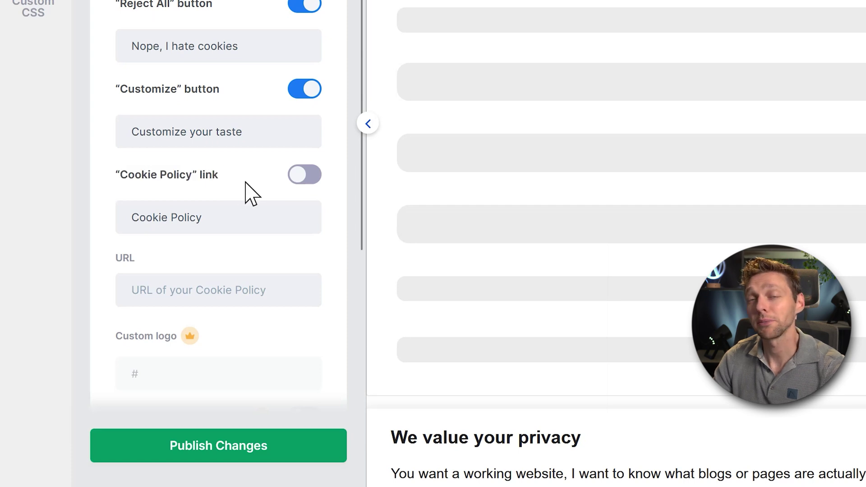
{"action": "left_click", "coordinate": [304, 176]}
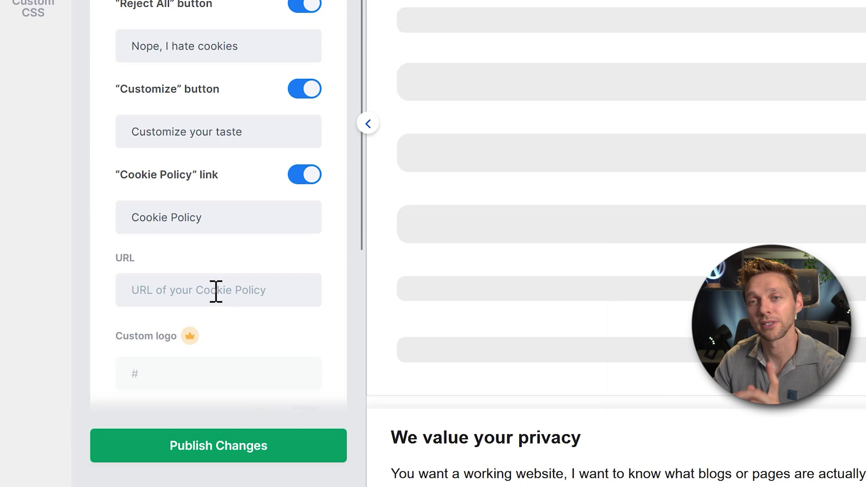
{"action": "type", "text": "https://wpressdoctor.com/cookie/"}
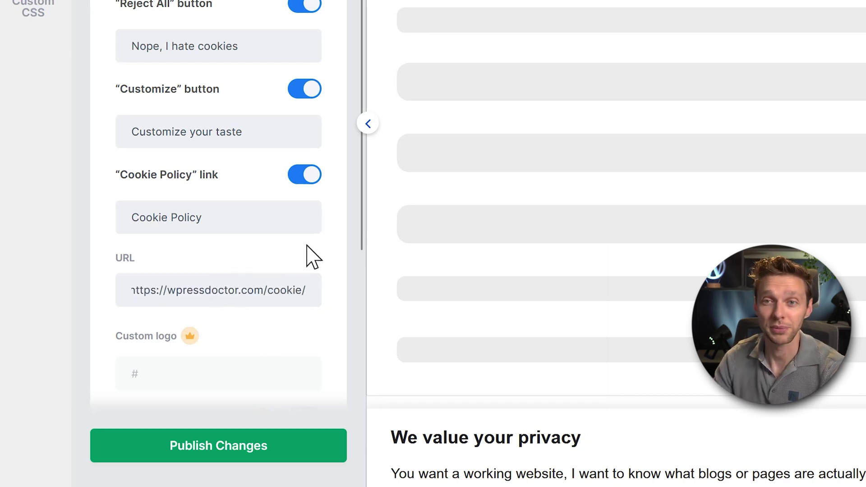
{"action": "middle_click", "coordinate": [327, 231]}
{"action": "middle_click", "coordinate": [273, 222]}
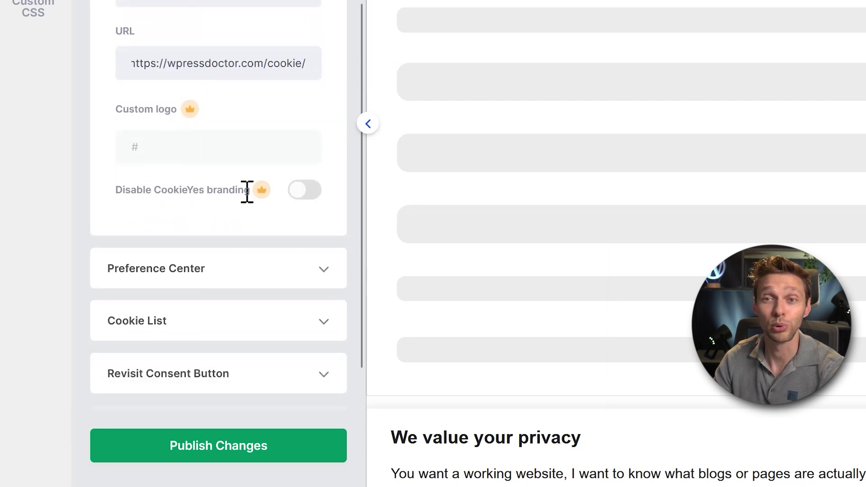
{"action": "mouse_move", "coordinate": [262, 190]}
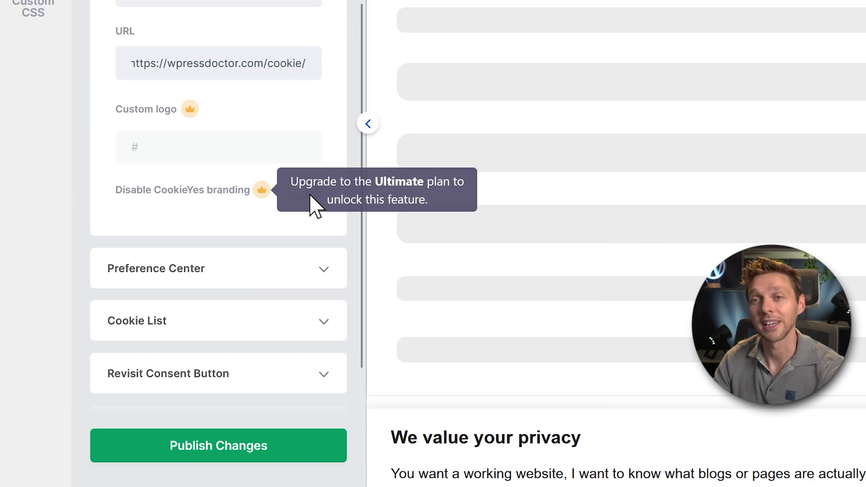
{"action": "scroll", "coordinate": [256, 329], "scroll_direction": "down", "scroll_amount": 1}
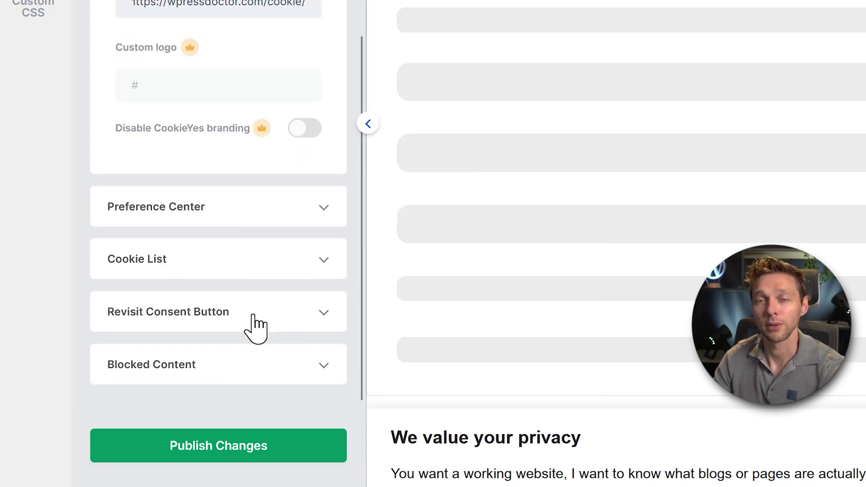
Preview the Preference Center window with its full privacy overview and Save My Preferences button.
{"action": "left_click", "coordinate": [152, 211]}
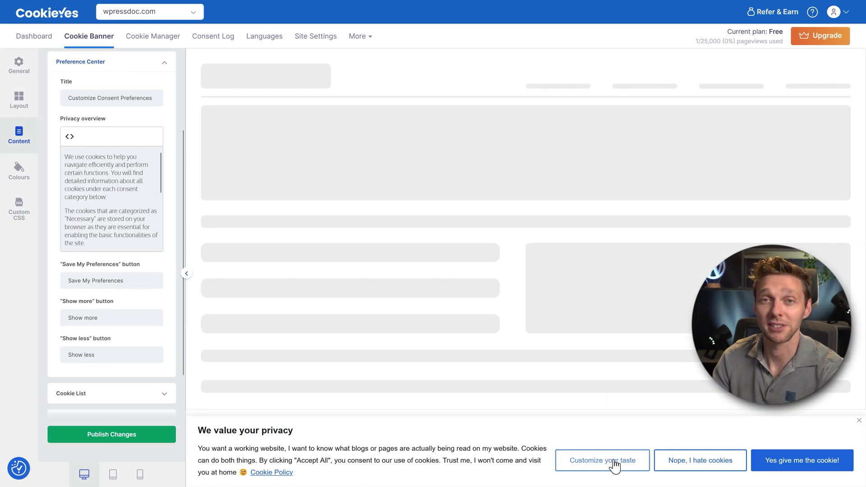
{"action": "left_click", "coordinate": [614, 462]}
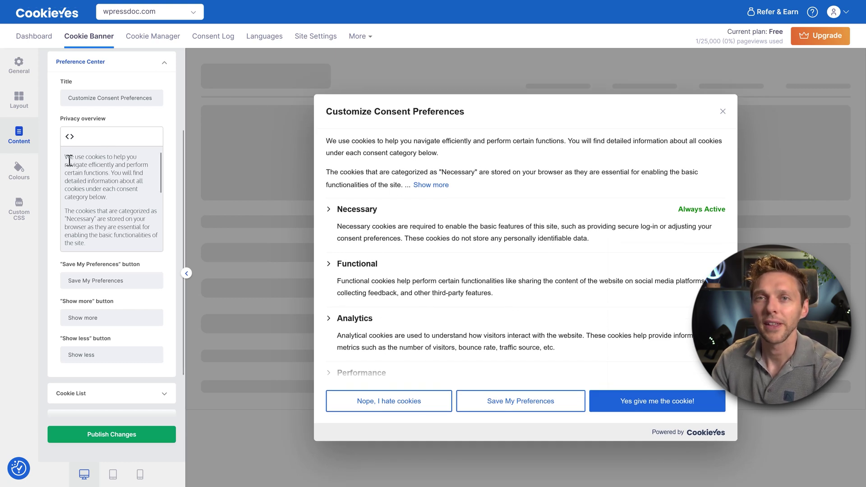
{"action": "left_click", "coordinate": [434, 186]}
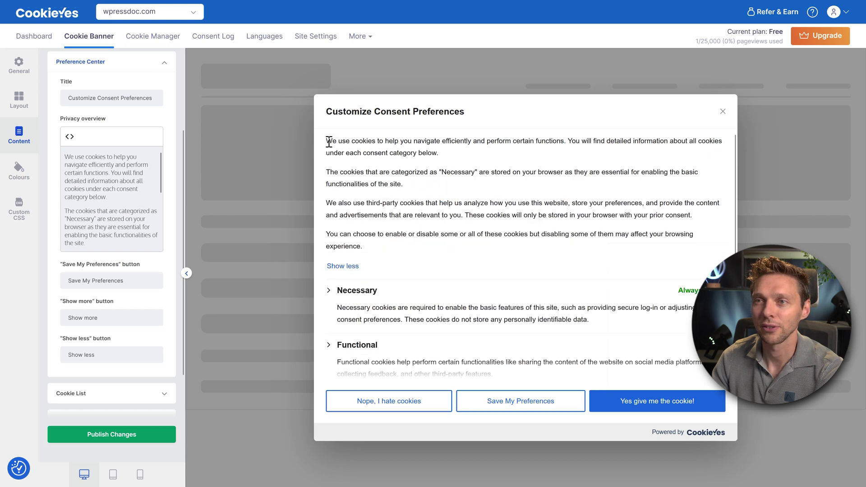
{"action": "left_click_drag", "start_coordinate": [329, 142], "coordinate": [377, 246]}
{"action": "left_click", "coordinate": [112, 205]}
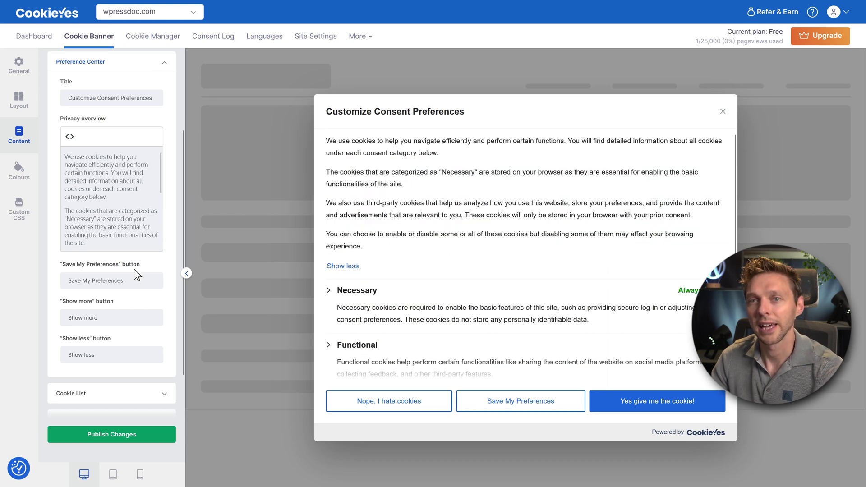
{"action": "left_click_drag", "start_coordinate": [143, 279], "coordinate": [62, 279]}
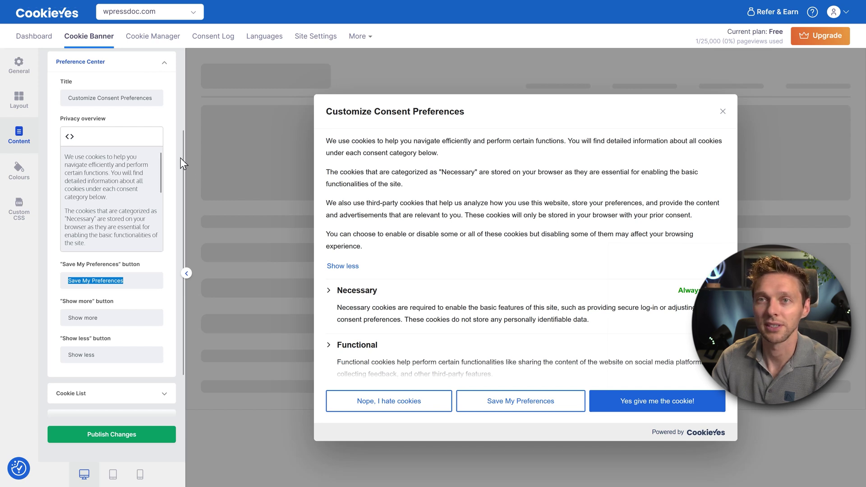
{"action": "scroll", "coordinate": [136, 159], "scroll_direction": "down", "scroll_amount": 1}
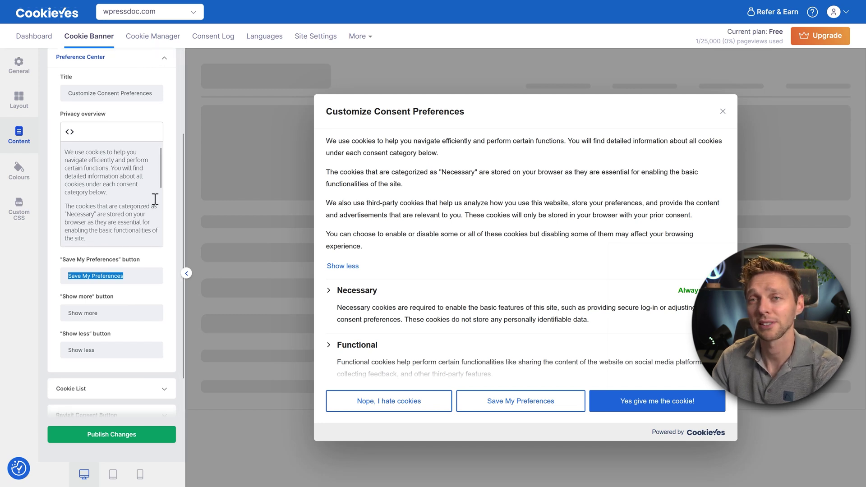
{"action": "left_click", "coordinate": [171, 203]}
{"action": "scroll", "coordinate": [172, 207], "scroll_direction": "down", "scroll_amount": 2}
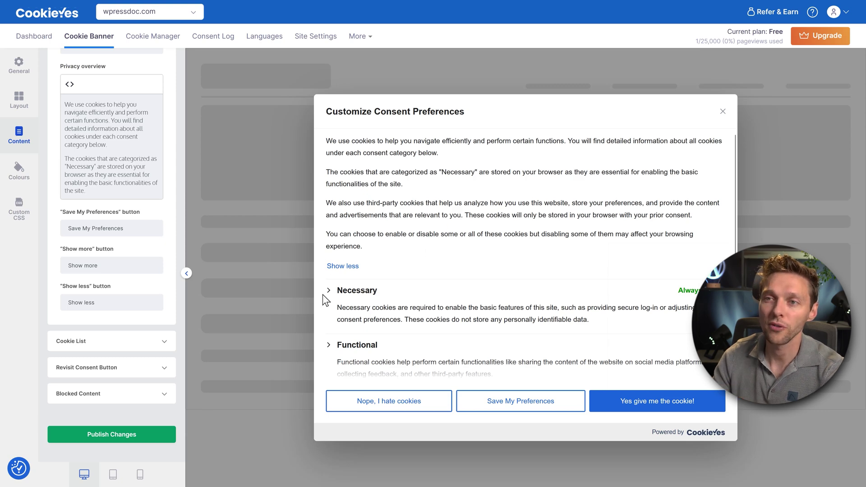
Expand the Necessary, Functional, Analytics, Performance and Advertisement categories in the preview.
{"action": "left_click", "coordinate": [335, 290]}
{"action": "middle_click", "coordinate": [465, 265]}
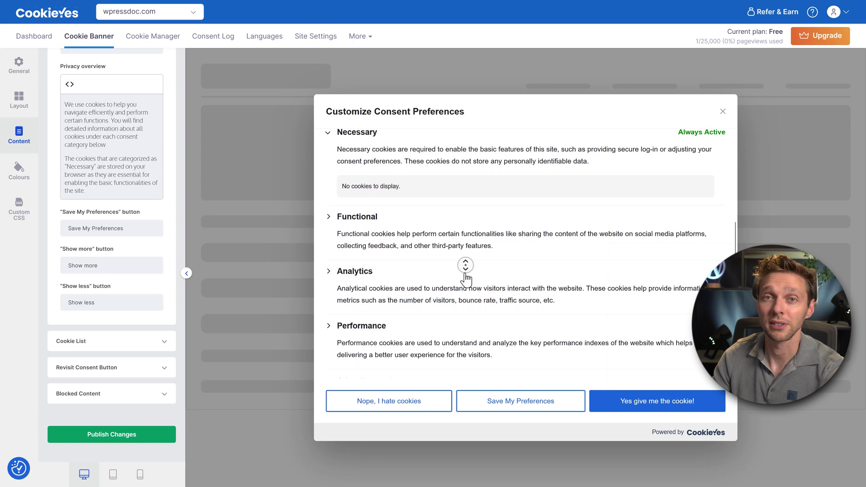
{"action": "middle_click", "coordinate": [465, 280]}
{"action": "left_click", "coordinate": [364, 200]}
{"action": "left_click", "coordinate": [366, 249]}
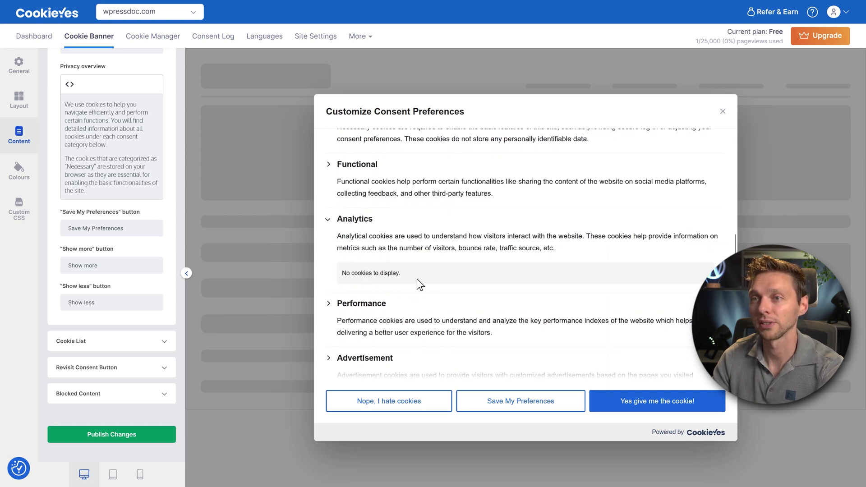
{"action": "left_click", "coordinate": [367, 305]}
{"action": "left_click", "coordinate": [375, 357]}
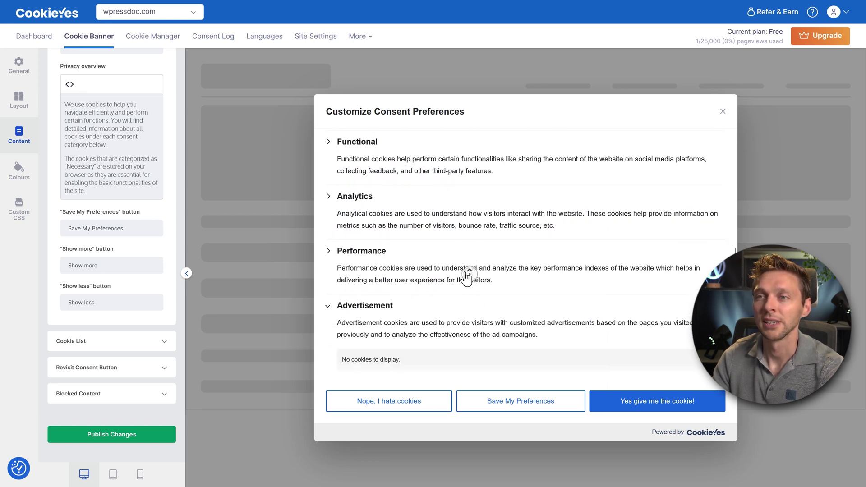
{"action": "scroll", "coordinate": [465, 291], "scroll_direction": "up", "scroll_amount": 5}
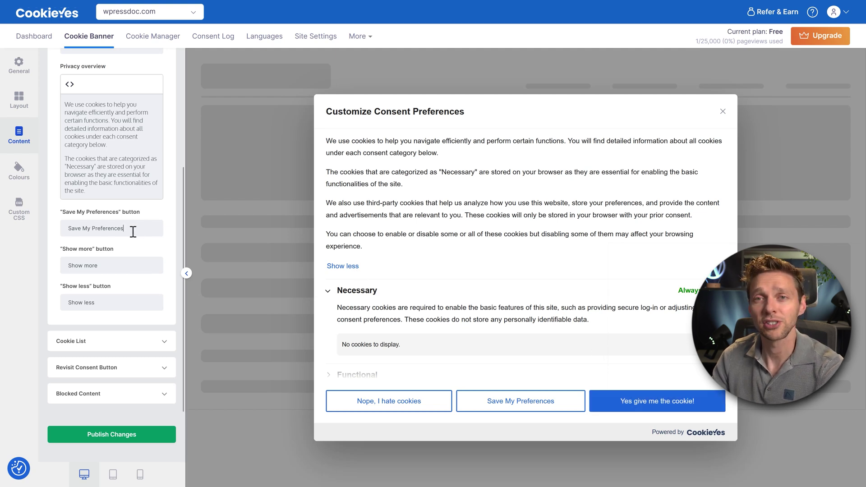
Check the overview's show more/less links and start renaming 'Show more' to 'Read more'.
{"action": "left_click_drag", "start_coordinate": [133, 231], "coordinate": [68, 232]}
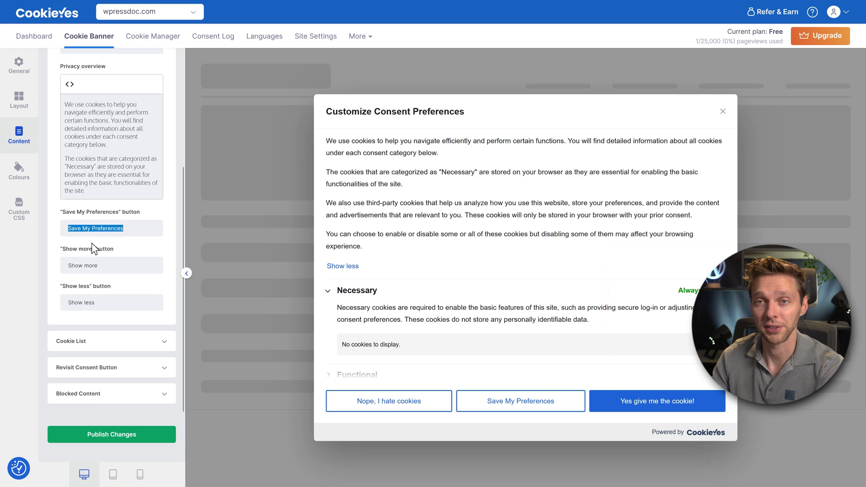
{"action": "left_click", "coordinate": [91, 243]}
{"action": "left_click", "coordinate": [357, 269]}
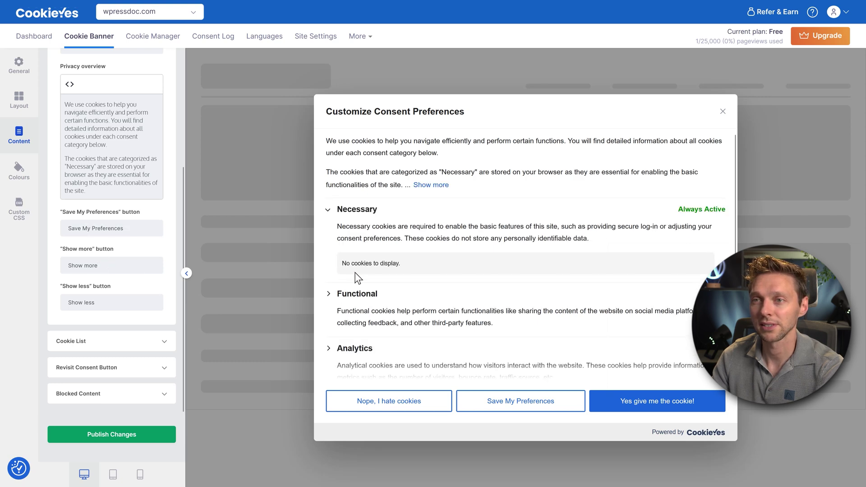
{"action": "left_click", "coordinate": [426, 190]}
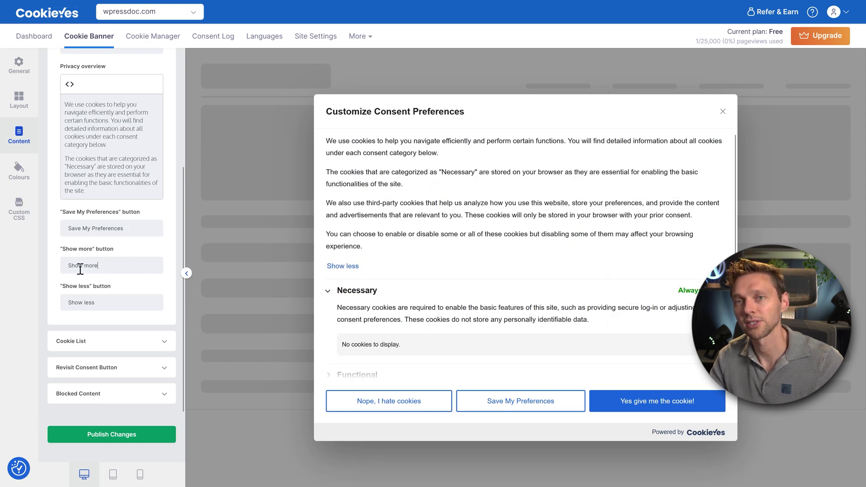
{"action": "left_click_drag", "start_coordinate": [83, 265], "coordinate": [60, 267]}
{"action": "type", "text": "Read"}
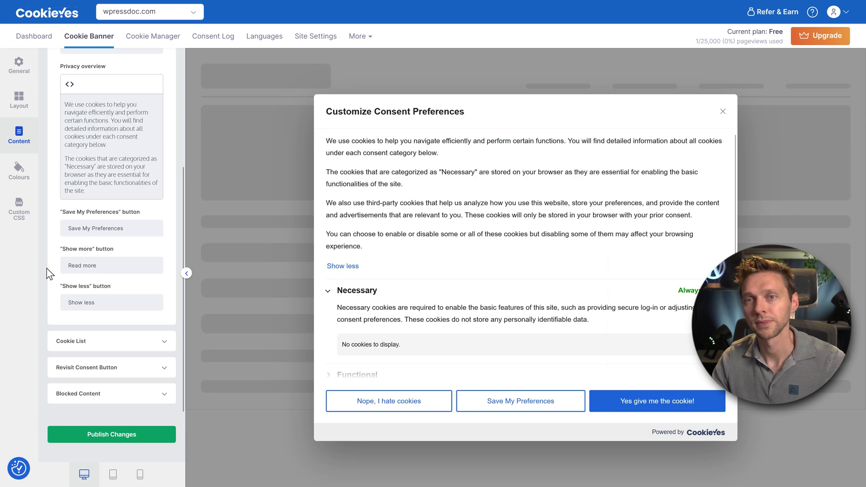
Rename 'Show less' to 'Read less', test the link, and toggle the cookie list in Cookie List settings.
{"action": "double_click", "coordinate": [77, 303]}
{"action": "type", "text": "Read"}
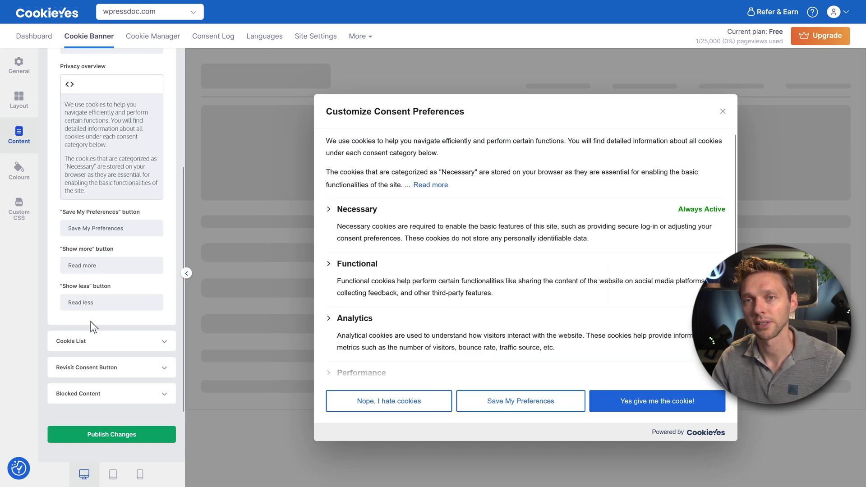
{"action": "left_click", "coordinate": [436, 186]}
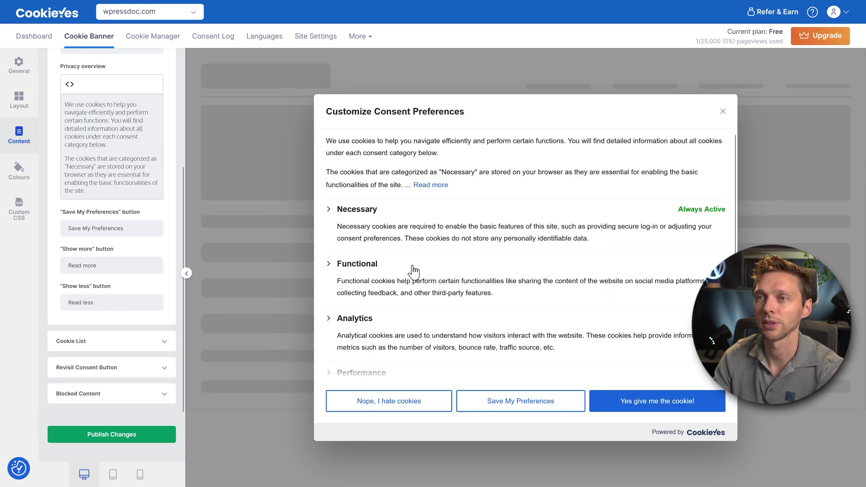
{"action": "left_click", "coordinate": [163, 342]}
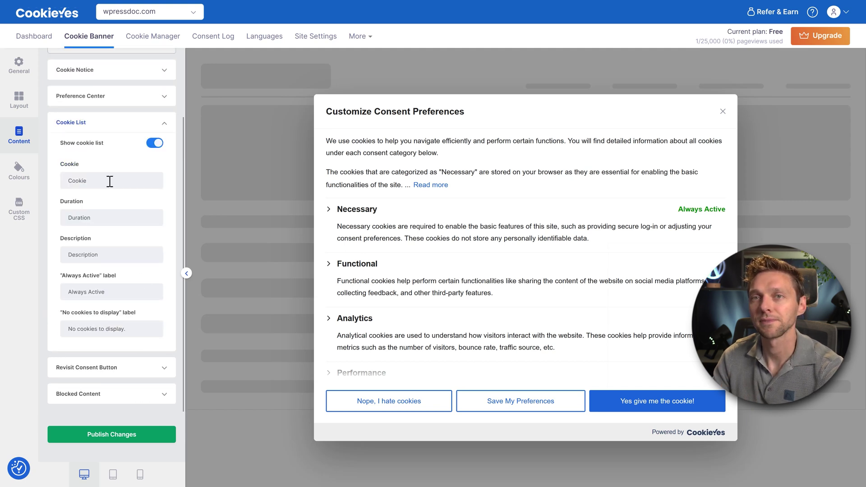
{"action": "left_click", "coordinate": [154, 143]}
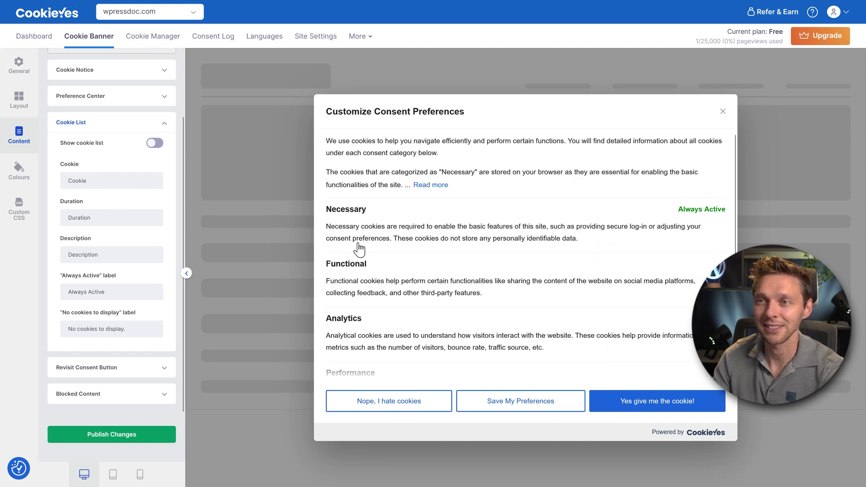
{"action": "left_click", "coordinate": [155, 142]}
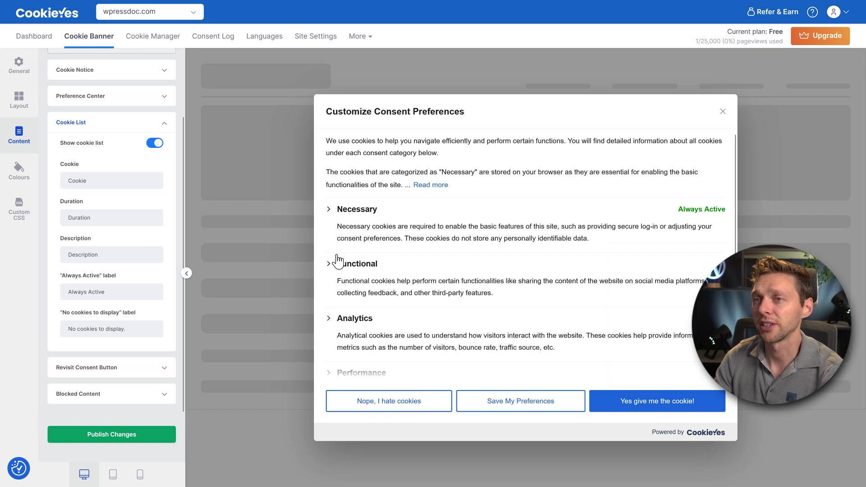
Check Necessary and Analytics cookies and select the 'No cookies to display' label for replacement.
{"action": "left_click", "coordinate": [354, 210]}
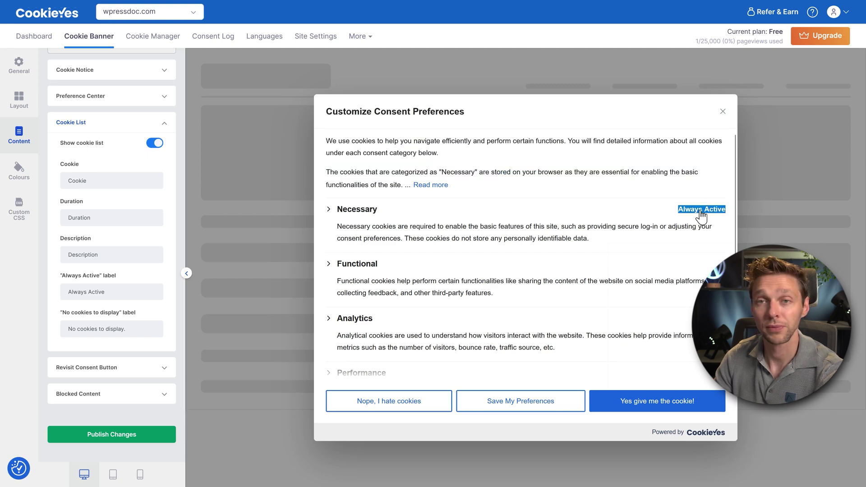
{"action": "left_click", "coordinate": [653, 225]}
{"action": "scroll", "coordinate": [407, 257], "scroll_direction": "down", "scroll_amount": 3}
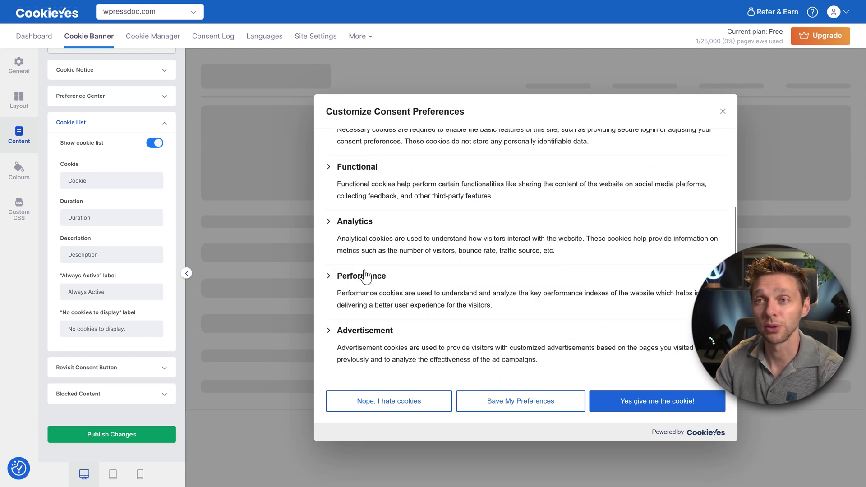
{"action": "left_click", "coordinate": [354, 223]}
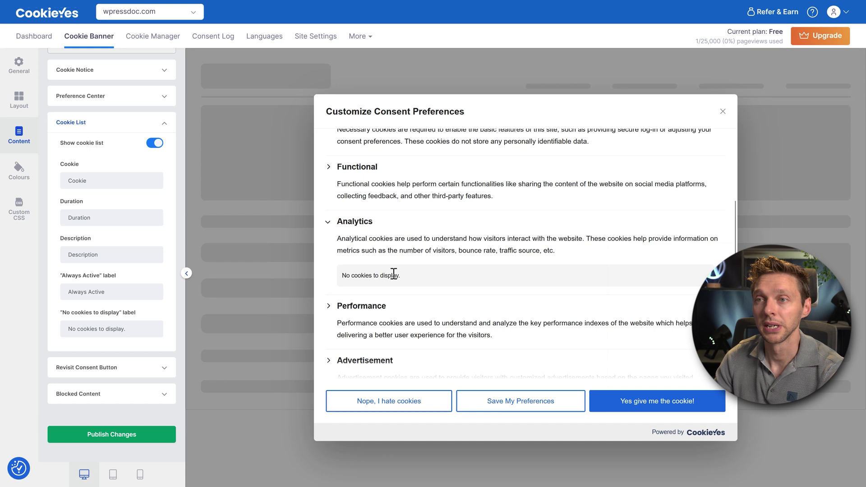
{"action": "left_click_drag", "start_coordinate": [393, 274], "coordinate": [342, 275]}
{"action": "left_click_drag", "start_coordinate": [147, 329], "coordinate": [68, 330]}
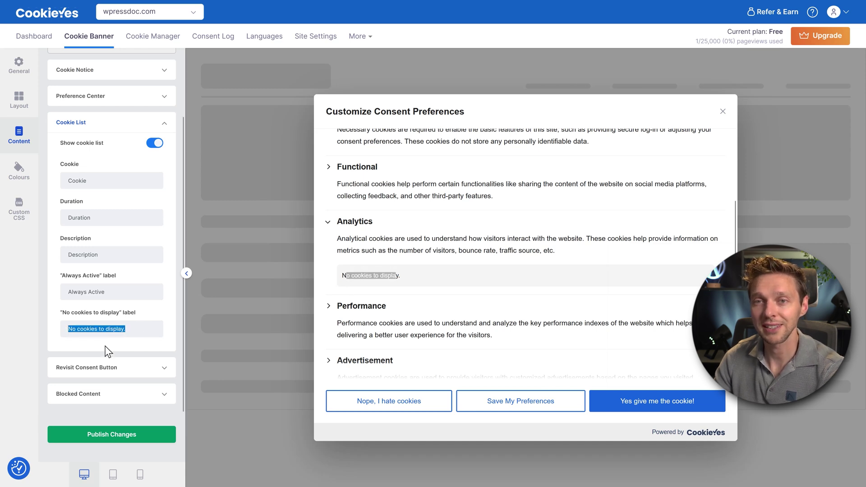
{"action": "type", "text": "Don't worry, we don't serve those cookies today!"}
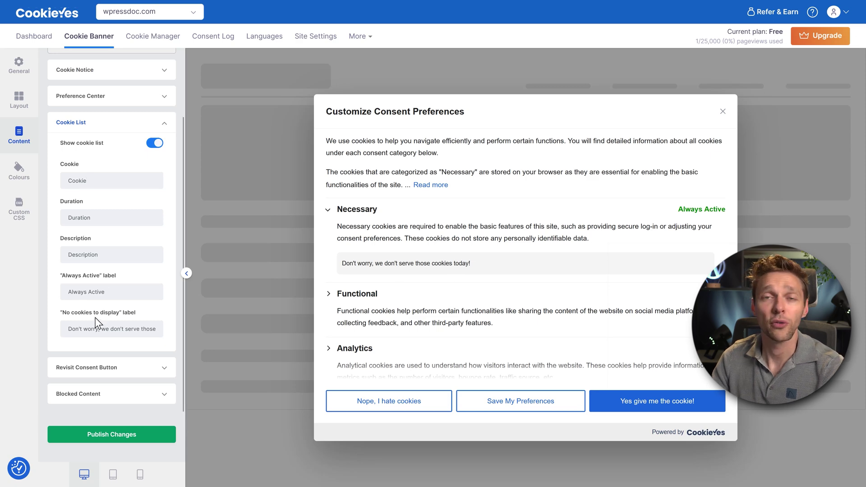
Review revisit-consent settings, accept all cookies on the live site and reopen then close its preferences.
{"action": "left_click", "coordinate": [115, 369]}
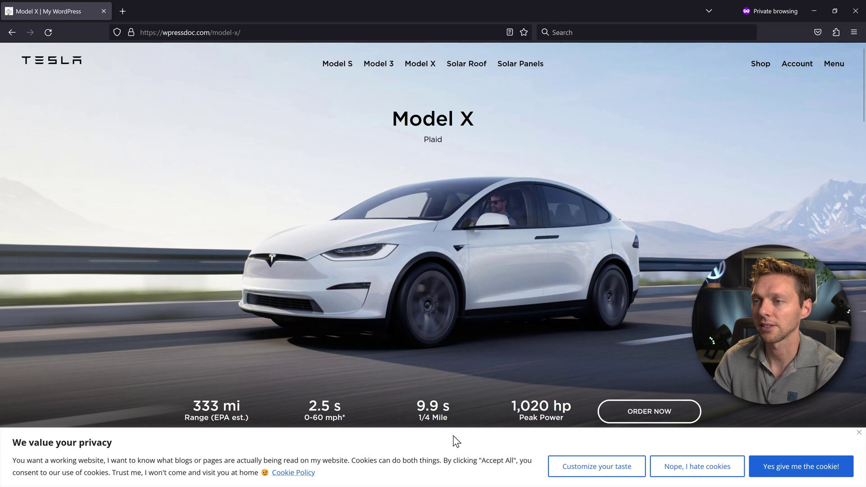
{"action": "left_click", "coordinate": [822, 467]}
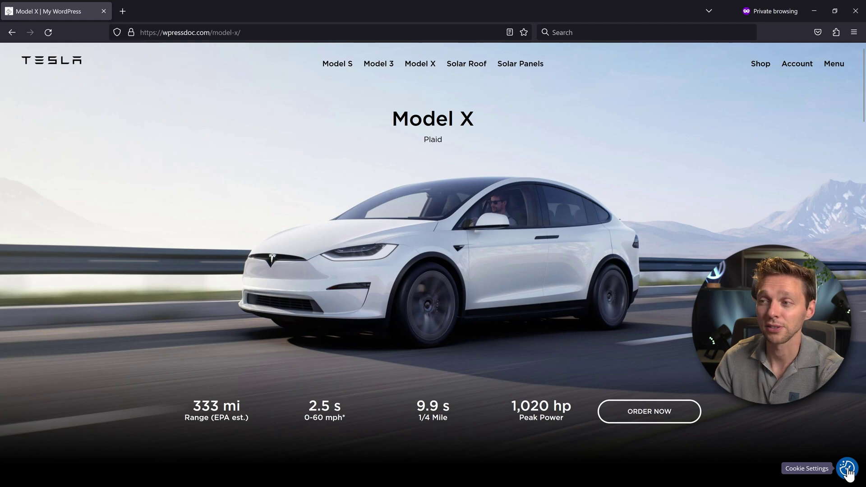
{"action": "scroll", "coordinate": [434, 271], "scroll_direction": "down", "scroll_amount": 2}
{"action": "scroll", "coordinate": [433, 271], "scroll_direction": "down", "scroll_amount": 2}
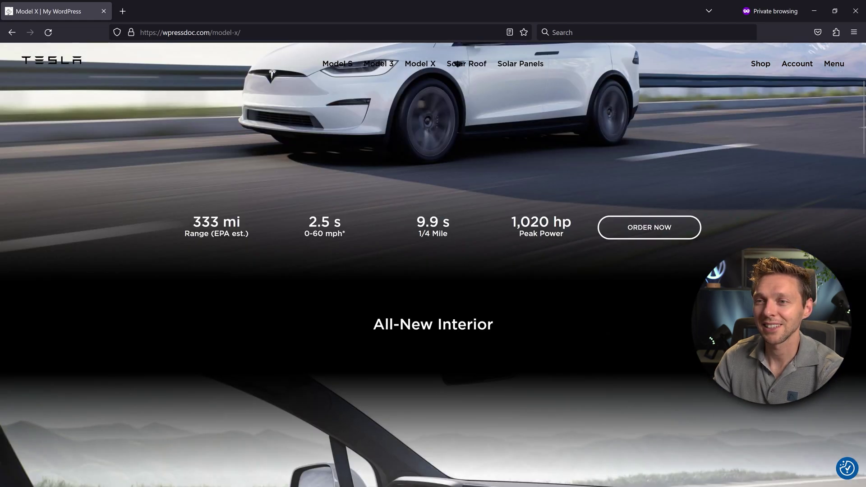
{"action": "scroll", "coordinate": [433, 271], "scroll_direction": "down", "scroll_amount": 4}
{"action": "scroll", "coordinate": [434, 270], "scroll_direction": "down", "scroll_amount": 3}
{"action": "scroll", "coordinate": [433, 272], "scroll_direction": "down", "scroll_amount": 3}
{"action": "scroll", "coordinate": [433, 271], "scroll_direction": "down", "scroll_amount": 3}
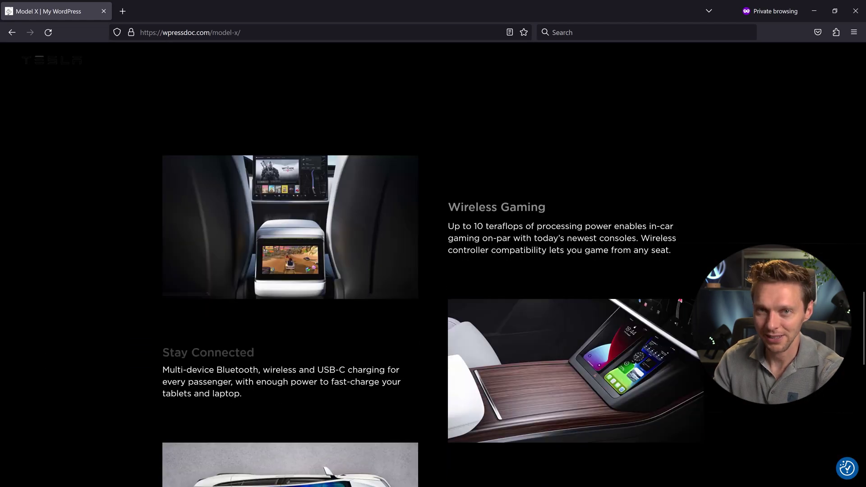
{"action": "scroll", "coordinate": [433, 271], "scroll_direction": "up", "scroll_amount": 8}
{"action": "scroll", "coordinate": [433, 271], "scroll_direction": "up", "scroll_amount": 9}
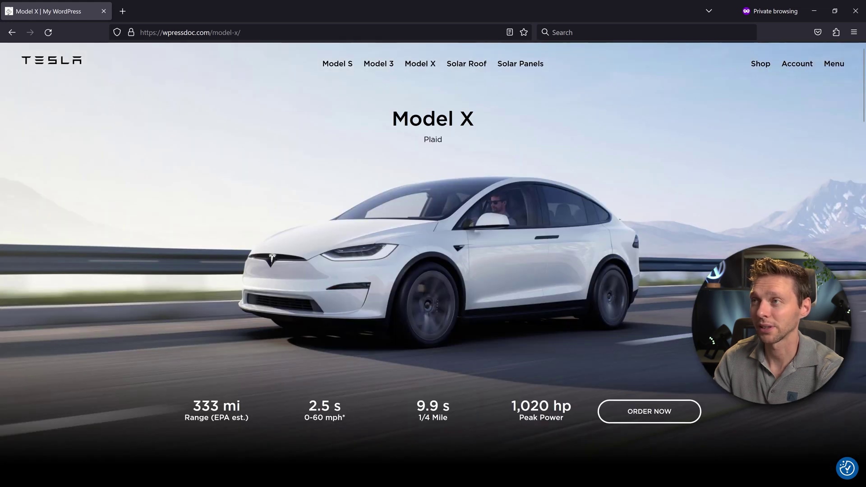
{"action": "left_click", "coordinate": [846, 468]}
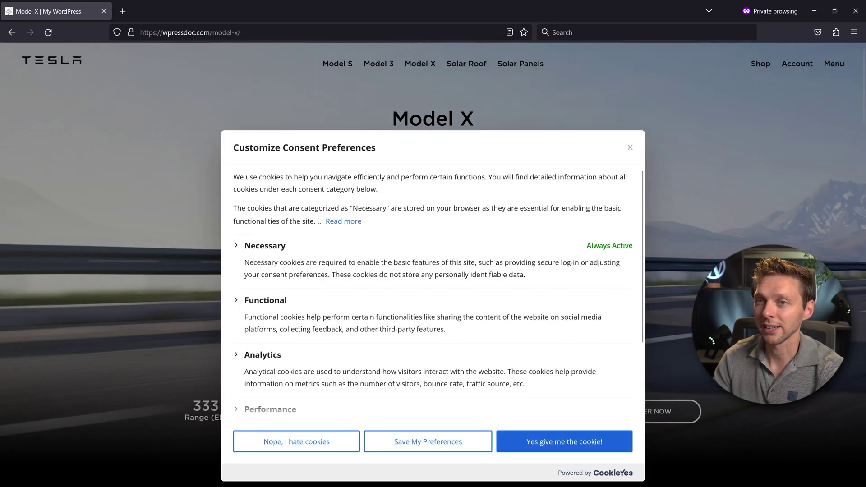
{"action": "left_click", "coordinate": [569, 404]}
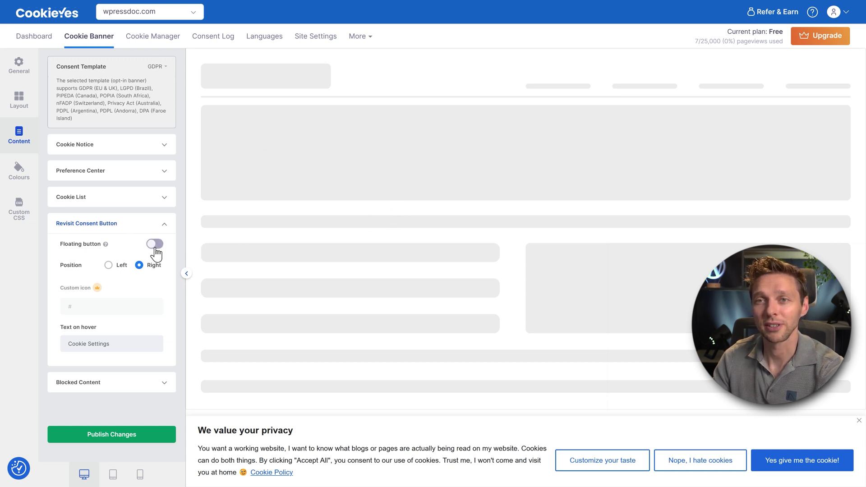
Publish the banner changes and dismiss the publishing confirmation.
{"action": "left_click", "coordinate": [132, 434]}
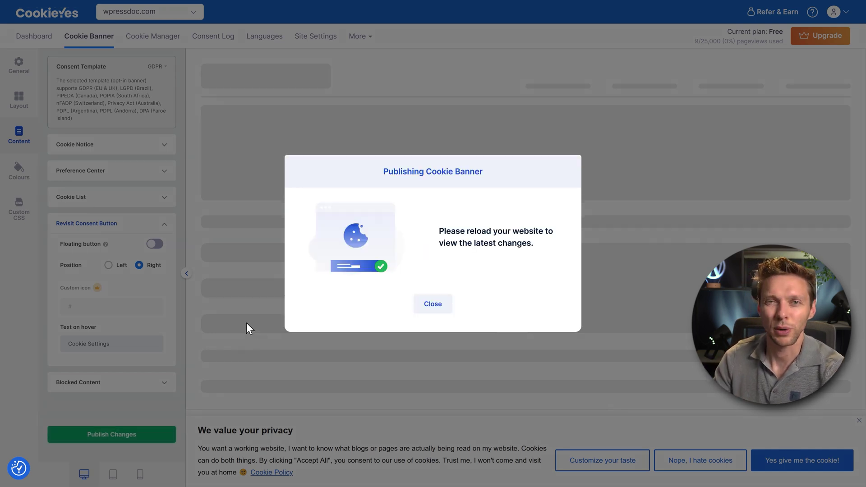
{"action": "left_click", "coordinate": [433, 304]}
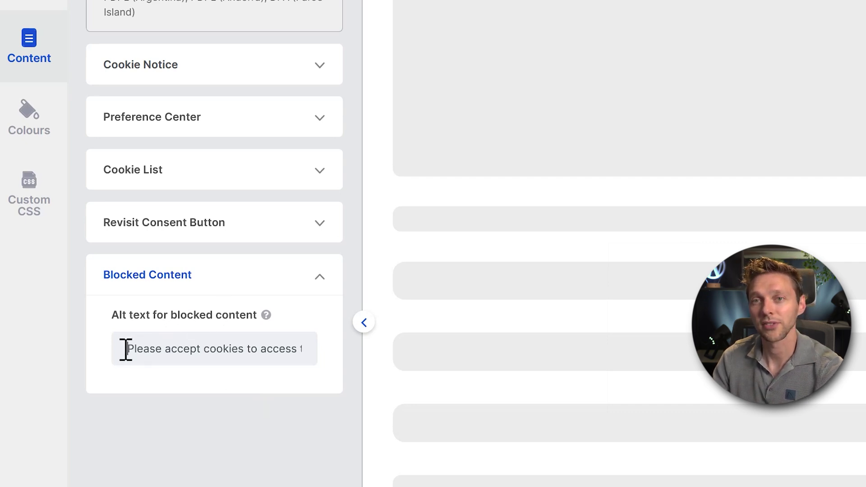
Read the blocked content alt text, then move to the banner Colours settings.
{"action": "left_click_drag", "start_coordinate": [125, 350], "coordinate": [326, 351]}
{"action": "left_click", "coordinate": [303, 387]}
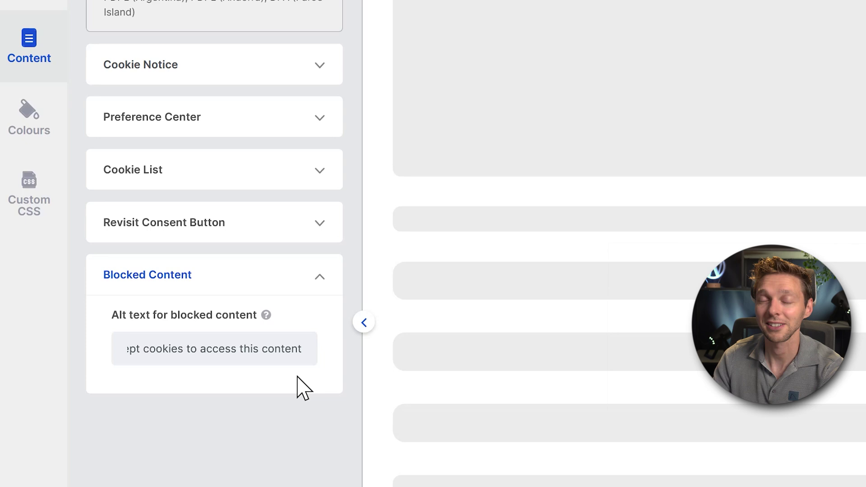
{"action": "scroll", "coordinate": [186, 317], "scroll_direction": "up", "scroll_amount": 2}
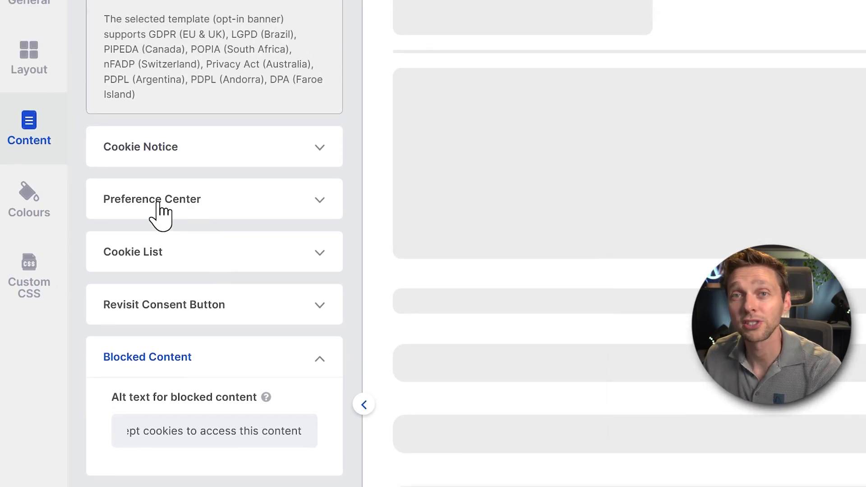
{"action": "scroll", "coordinate": [160, 212], "scroll_direction": "up", "scroll_amount": 2}
{"action": "left_click", "coordinate": [66, 306]}
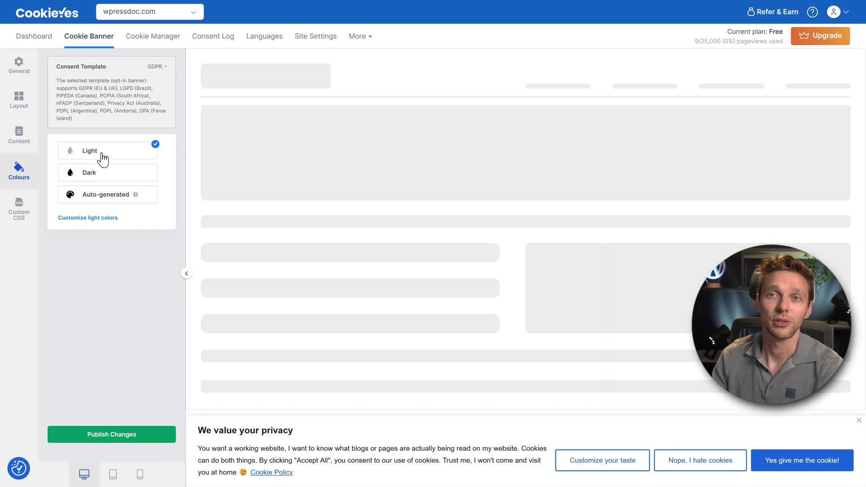
{"action": "left_click", "coordinate": [95, 175]}
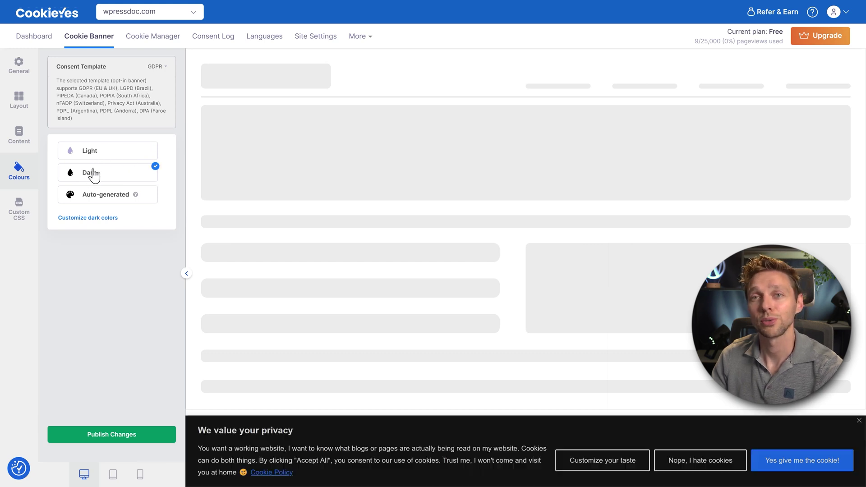
{"action": "left_click", "coordinate": [100, 200]}
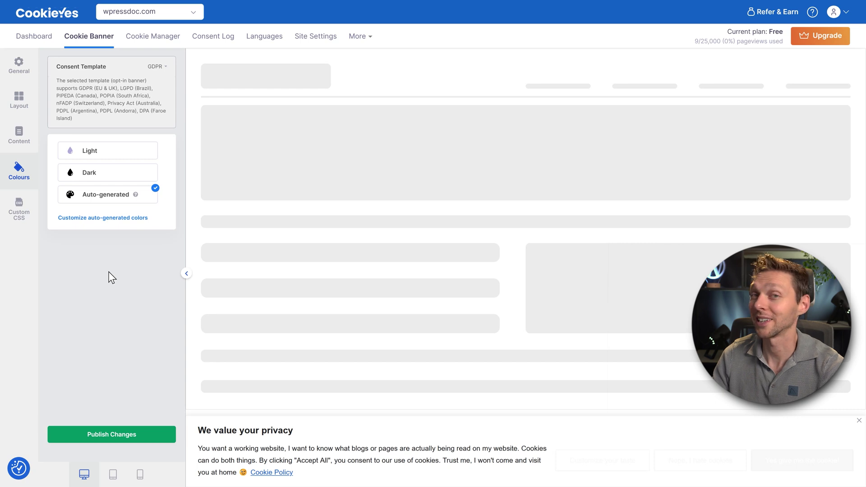
{"action": "left_click", "coordinate": [108, 156]}
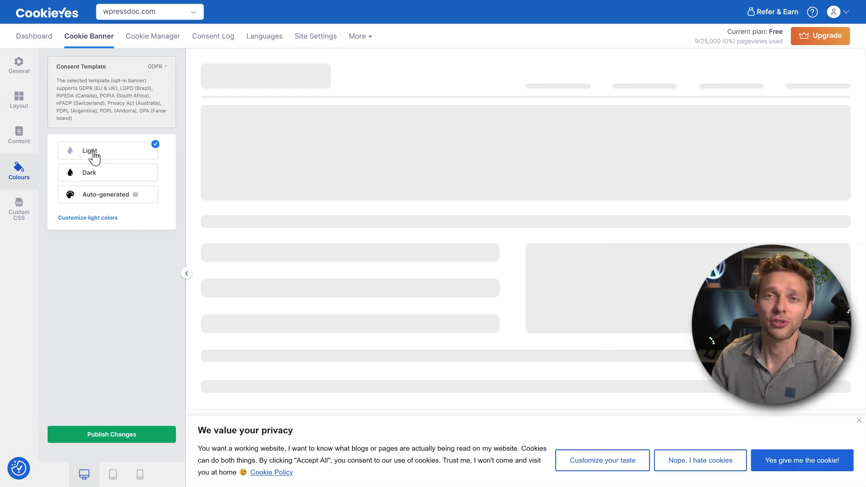
Switch to a Custom colour scheme and try a red Cookie Notice banner background.
{"action": "left_click", "coordinate": [100, 218]}
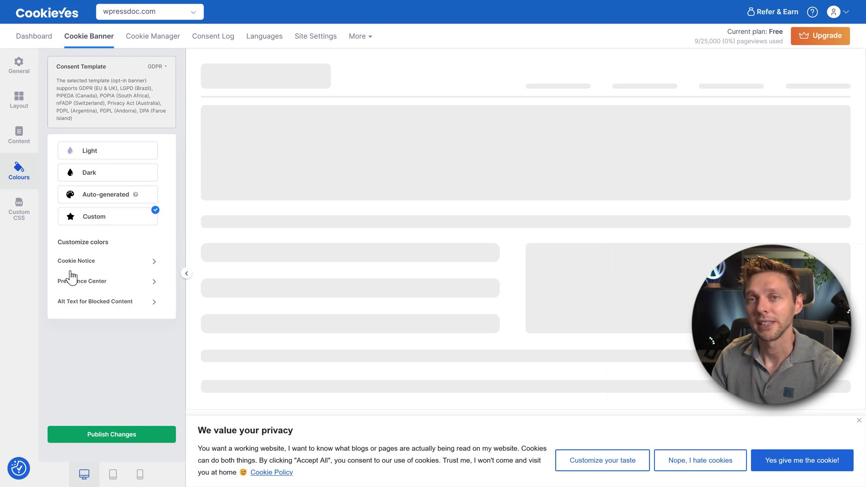
{"action": "left_click", "coordinate": [85, 266]}
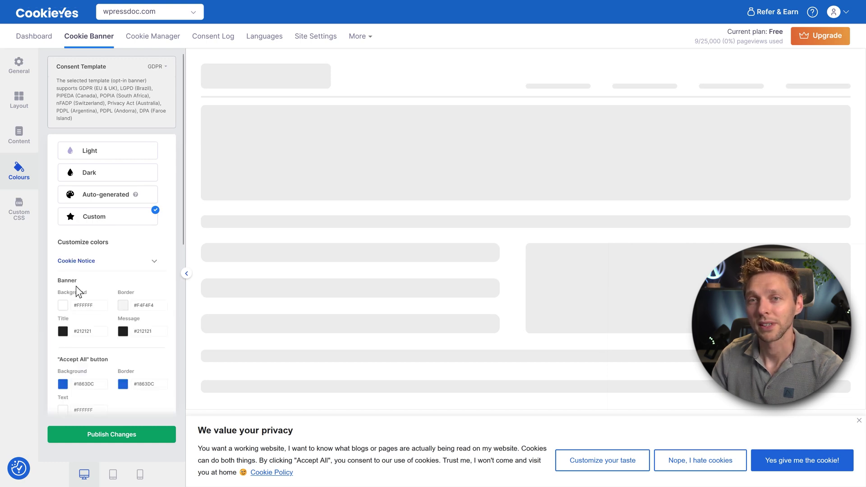
{"action": "left_click", "coordinate": [63, 305]}
{"action": "left_click", "coordinate": [148, 330]}
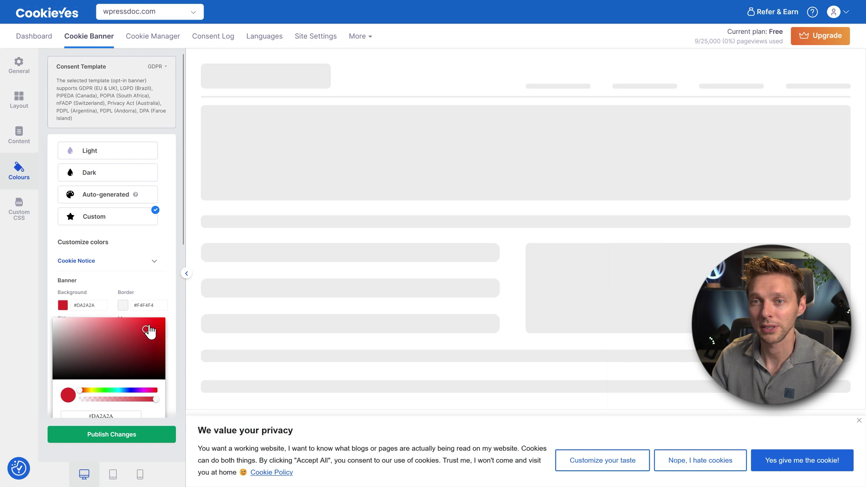
{"action": "left_click", "coordinate": [151, 284]}
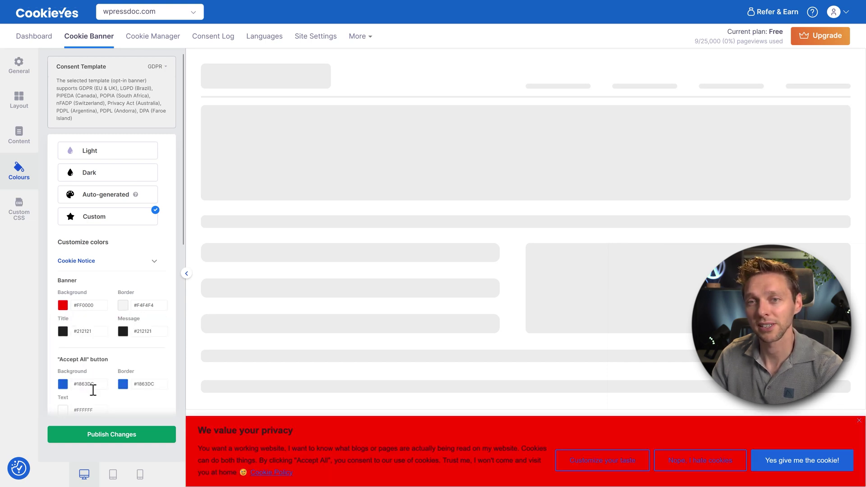
{"action": "scroll", "coordinate": [126, 361], "scroll_direction": "down", "scroll_amount": 3}
{"action": "scroll", "coordinate": [121, 361], "scroll_direction": "up", "scroll_amount": 1}
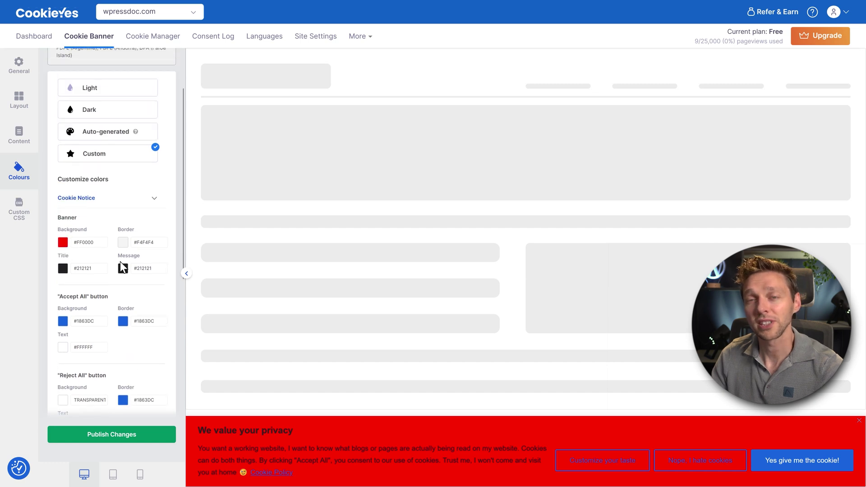
Set the banner background back to white #FFFFFF and publish the changes.
{"action": "left_click", "coordinate": [62, 241]}
{"action": "left_click_drag", "start_coordinate": [64, 265], "coordinate": [50, 251]}
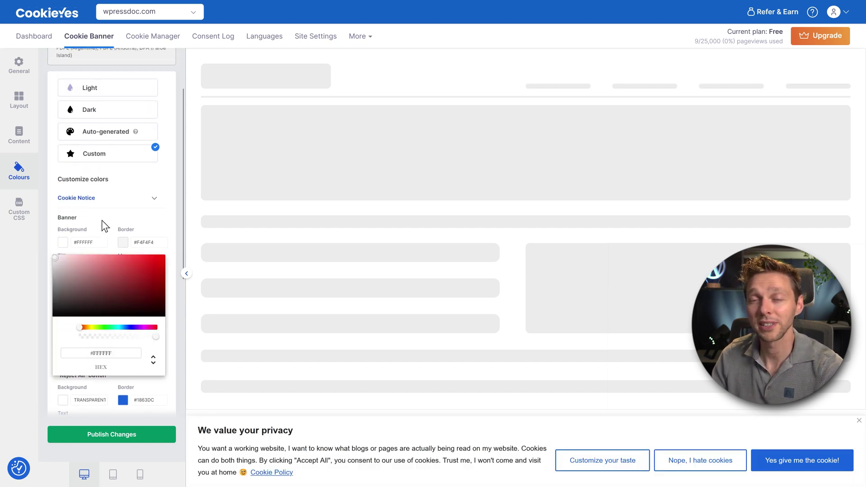
{"action": "left_click", "coordinate": [103, 226]}
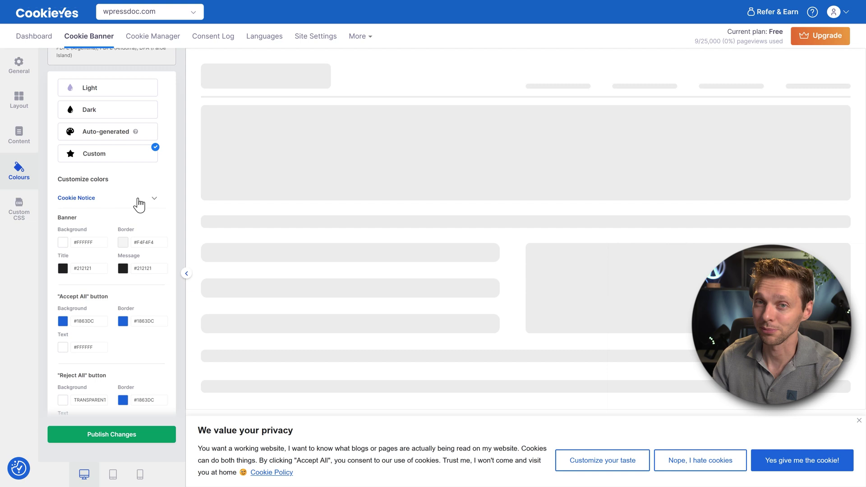
{"action": "left_click", "coordinate": [154, 199]}
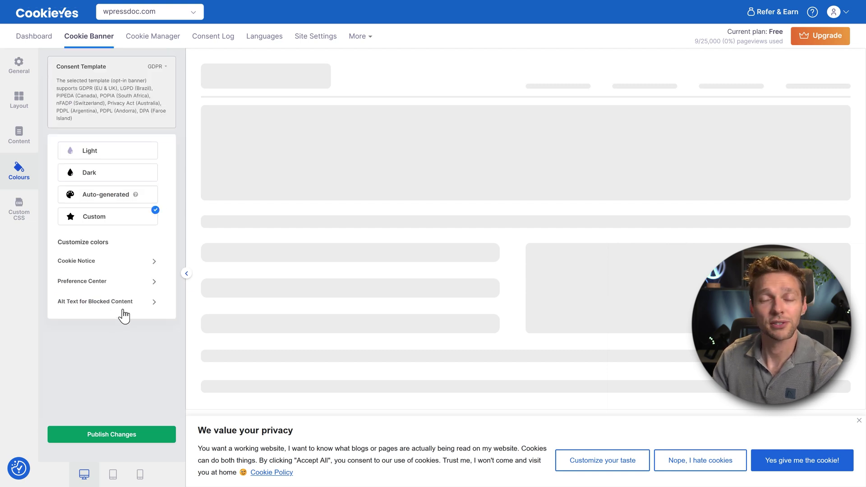
{"action": "left_click", "coordinate": [123, 434]}
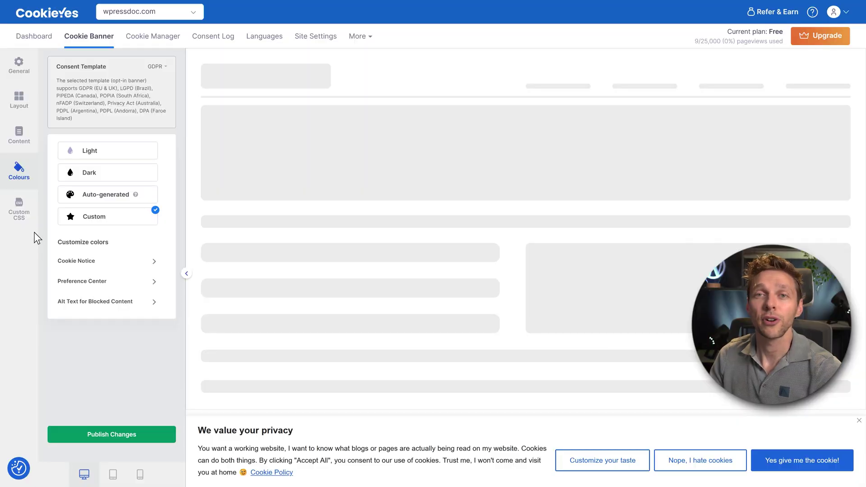
View the empty Custom CSS box, publish again and move to the Cookie Manager list.
{"action": "left_click", "coordinate": [27, 223]}
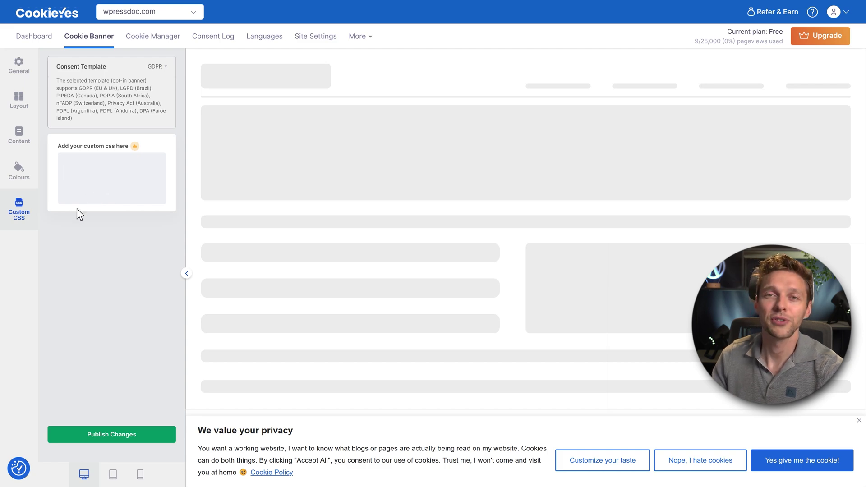
{"action": "left_click", "coordinate": [120, 441]}
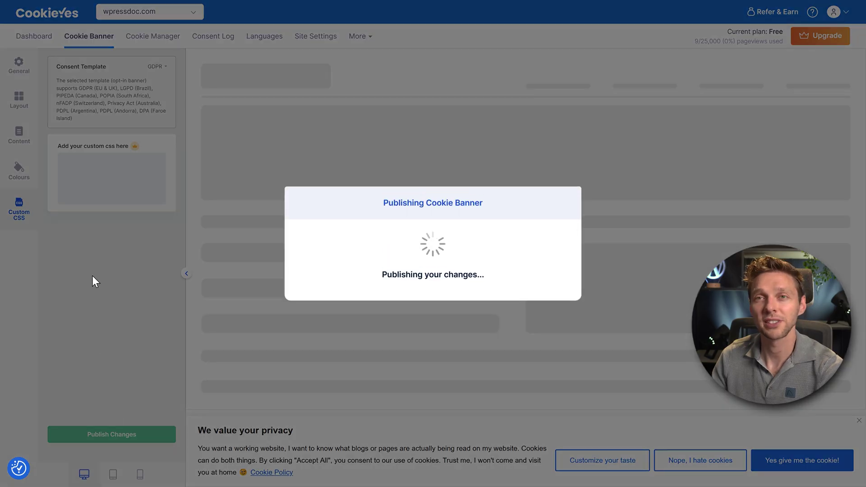
{"action": "left_click", "coordinate": [144, 42]}
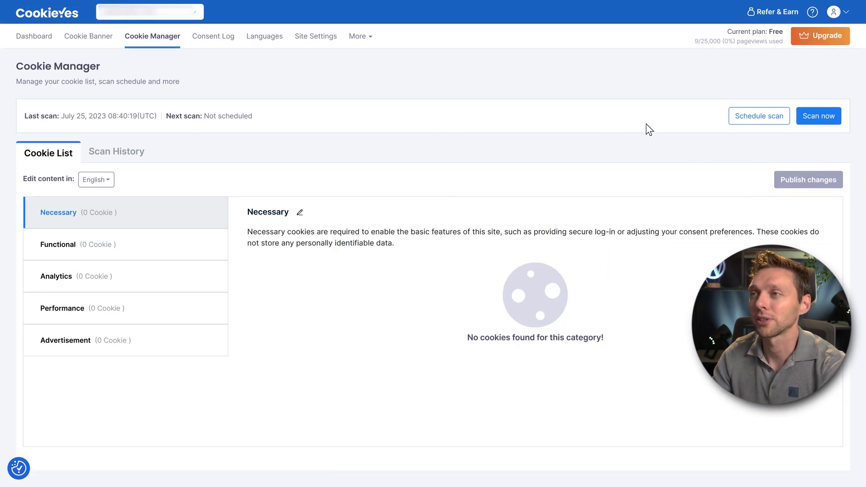
Start scheduling an automatic cookie scan with the frequency set to Monthly.
{"action": "left_click", "coordinate": [755, 128]}
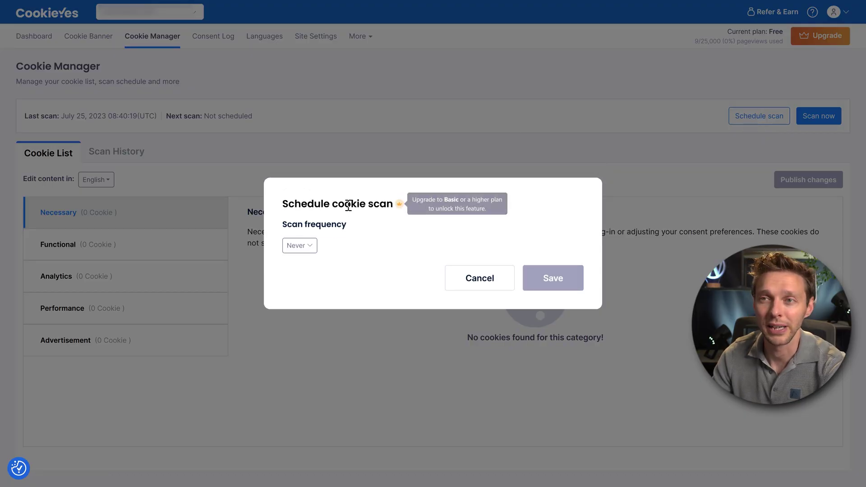
{"action": "left_click", "coordinate": [301, 248]}
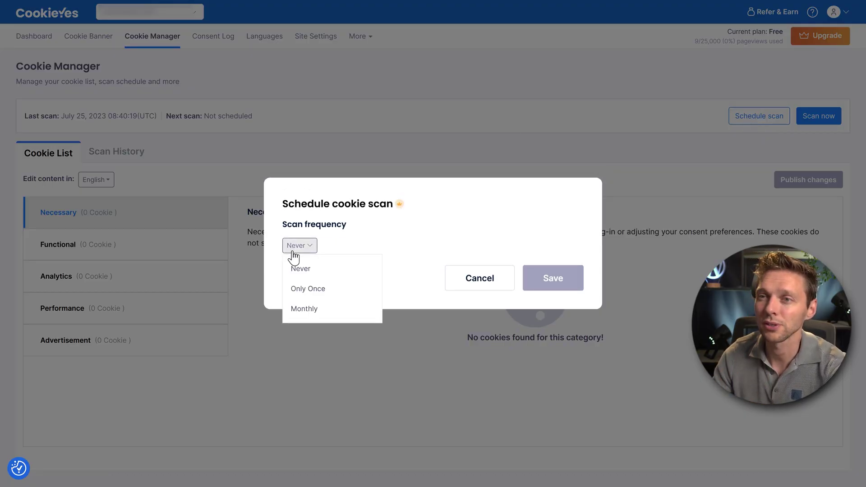
{"action": "left_click", "coordinate": [308, 307]}
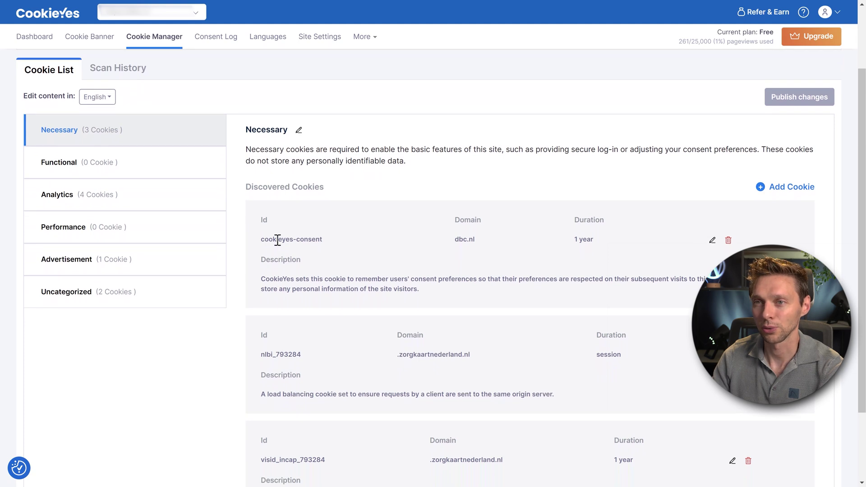
Leave the schedule dialog and review the Functional and Analytics cookie categories.
{"action": "middle_click", "coordinate": [396, 236]}
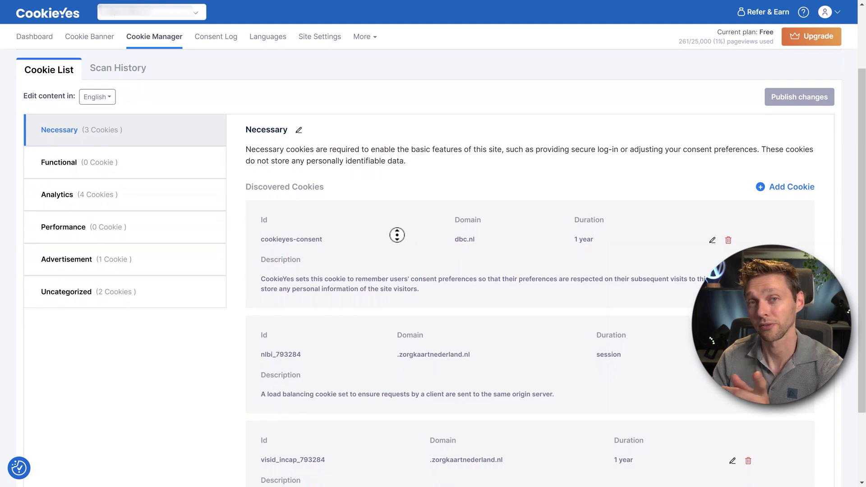
{"action": "middle_click", "coordinate": [399, 301]}
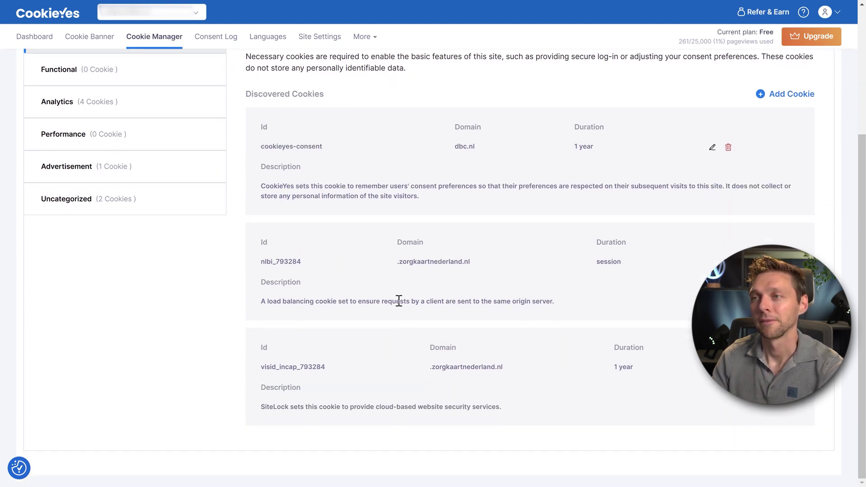
{"action": "left_click_drag", "start_coordinate": [463, 261], "coordinate": [402, 262]}
{"action": "left_click", "coordinate": [400, 268]}
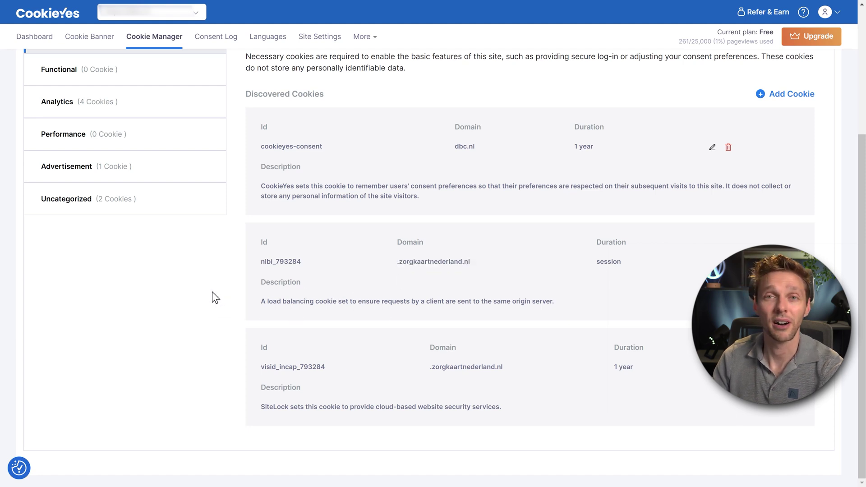
{"action": "scroll", "coordinate": [219, 257], "scroll_direction": "up", "scroll_amount": 3}
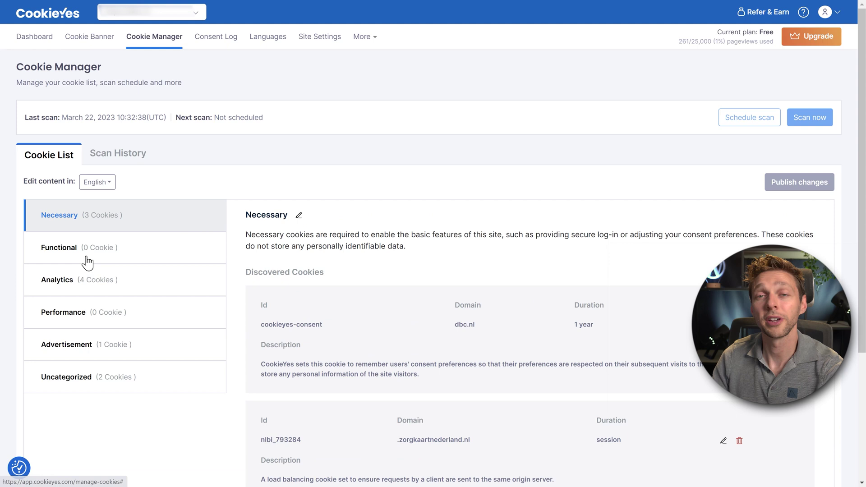
{"action": "left_click", "coordinate": [85, 258]}
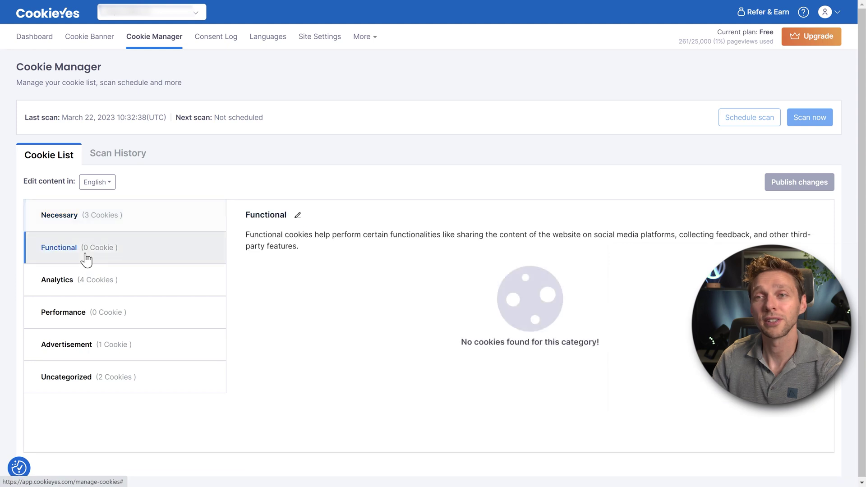
{"action": "left_click", "coordinate": [95, 290]}
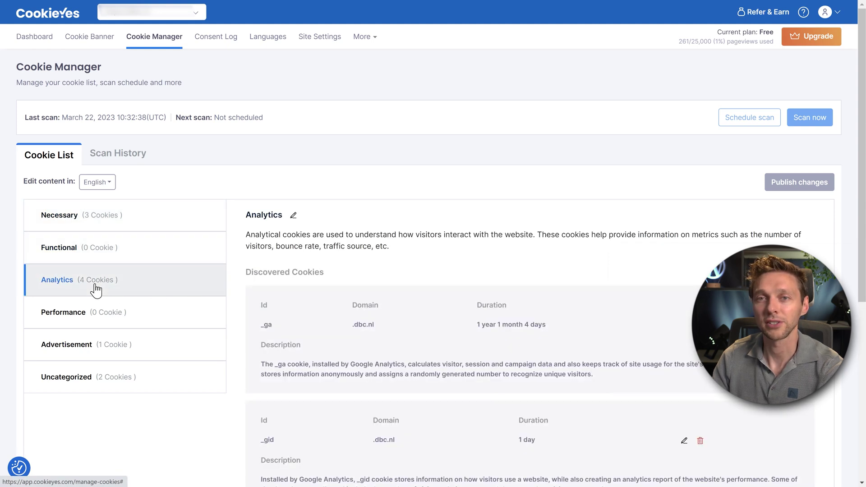
{"action": "scroll", "coordinate": [442, 221], "scroll_direction": "down", "scroll_amount": 3}
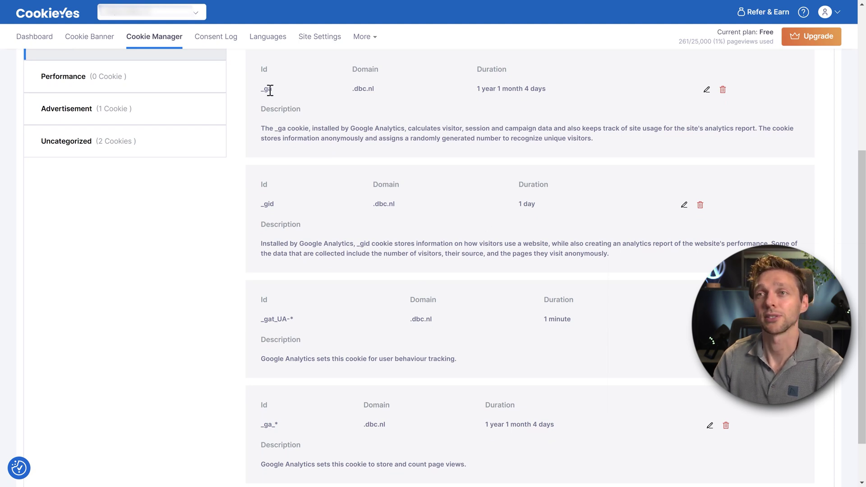
{"action": "middle_click", "coordinate": [364, 223]}
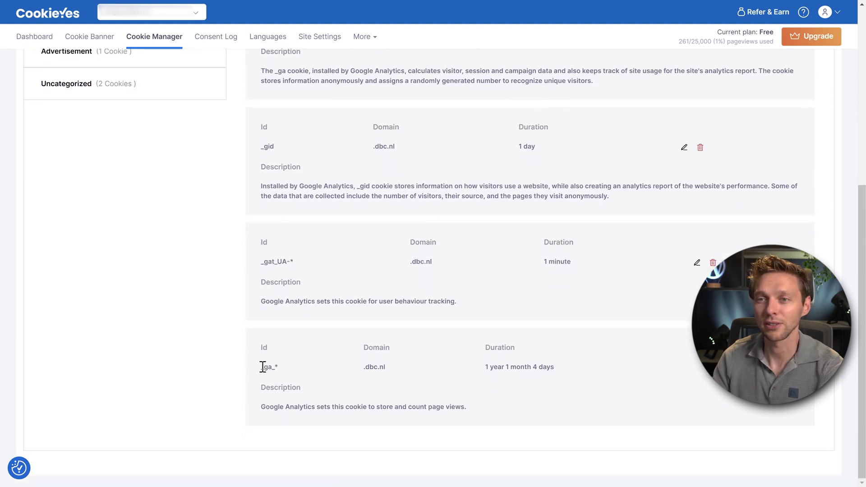
{"action": "middle_click", "coordinate": [463, 284]}
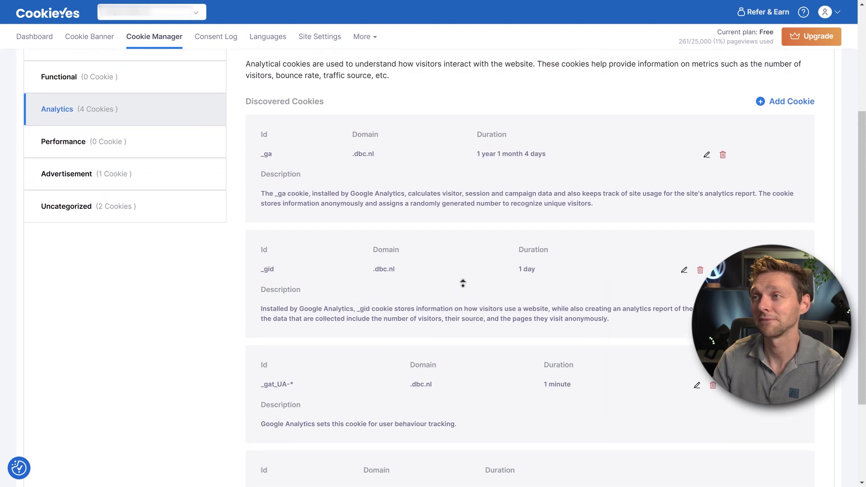
{"action": "middle_click", "coordinate": [464, 284]}
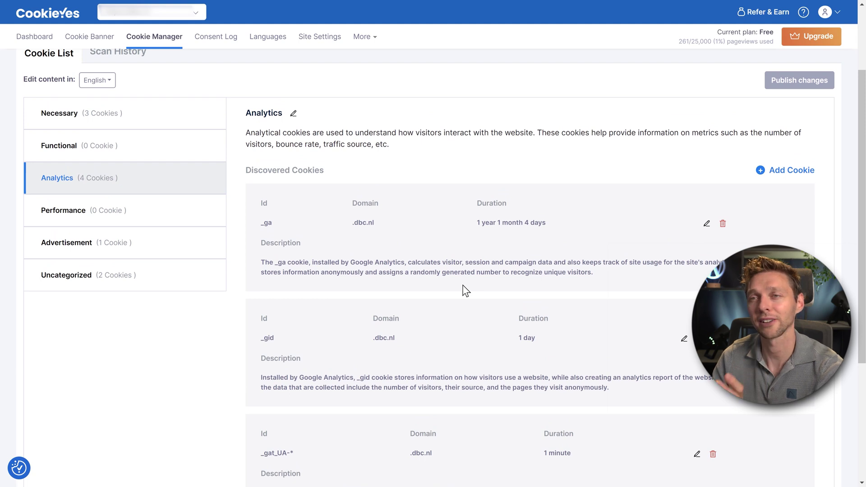
Review the Performance, Advertisement and Uncategorized categories, then reload the cookie list.
{"action": "left_click", "coordinate": [121, 214]}
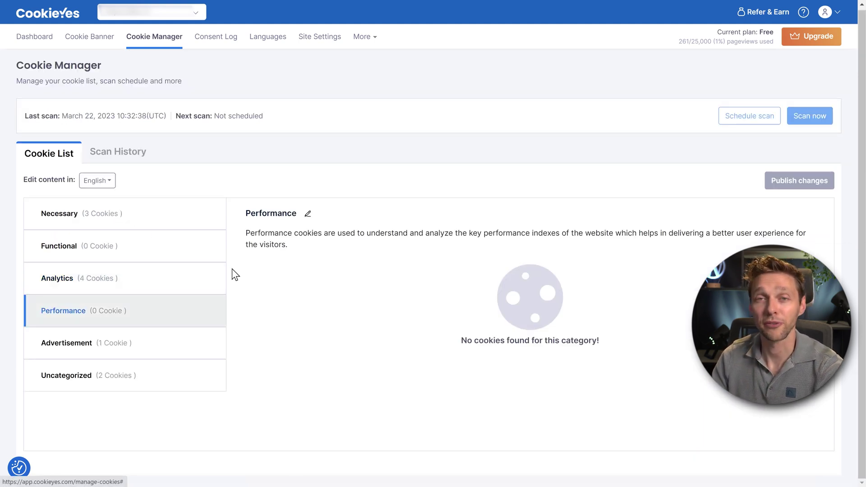
{"action": "left_click", "coordinate": [143, 352]}
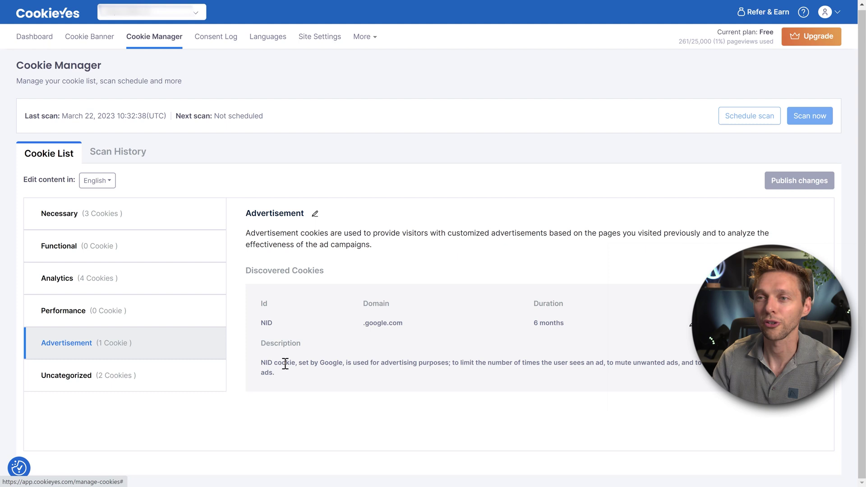
{"action": "left_click", "coordinate": [106, 380]}
{"action": "scroll", "coordinate": [422, 229], "scroll_direction": "down", "scroll_amount": 1}
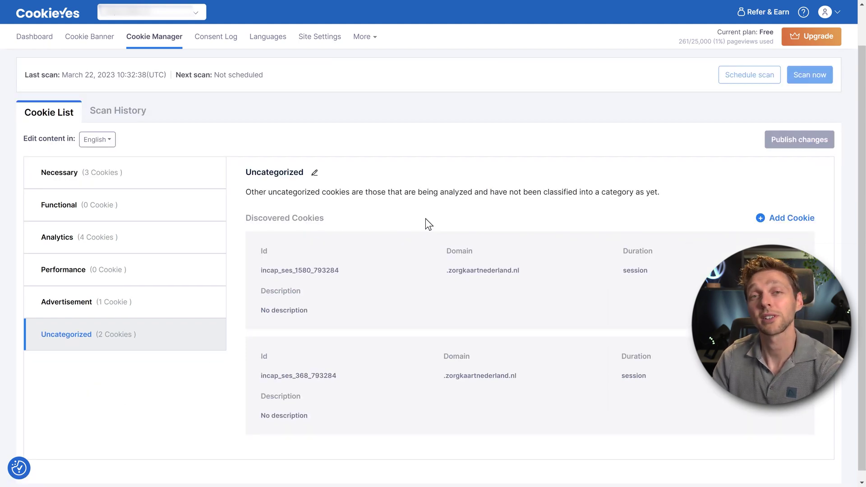
{"action": "left_click", "coordinate": [155, 37]}
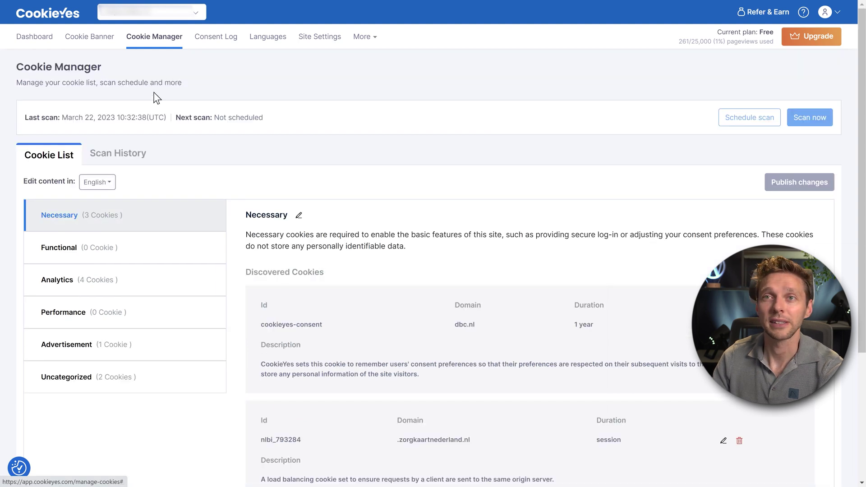
Look through the Consent Log table of visitor consents.
{"action": "left_click", "coordinate": [226, 39]}
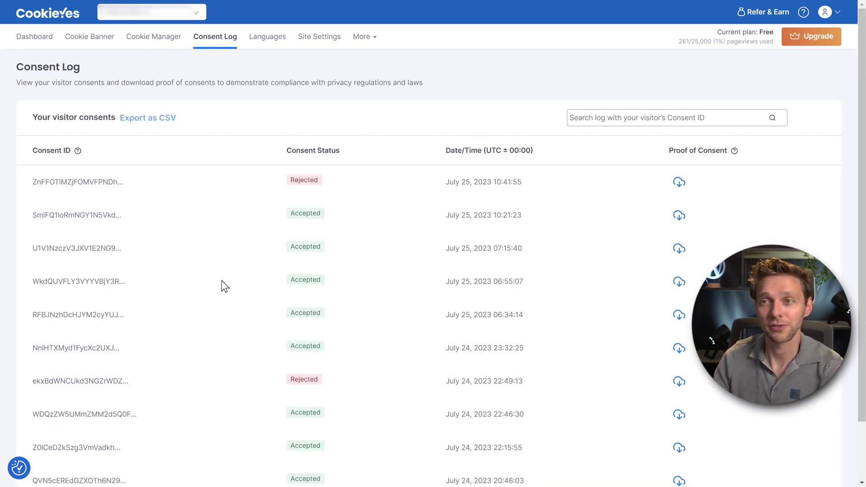
{"action": "middle_click", "coordinate": [429, 170]}
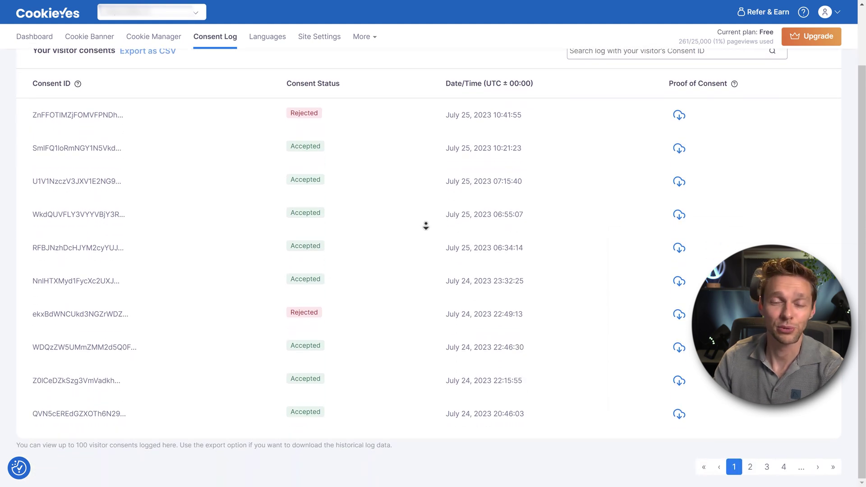
{"action": "middle_click", "coordinate": [535, 84]}
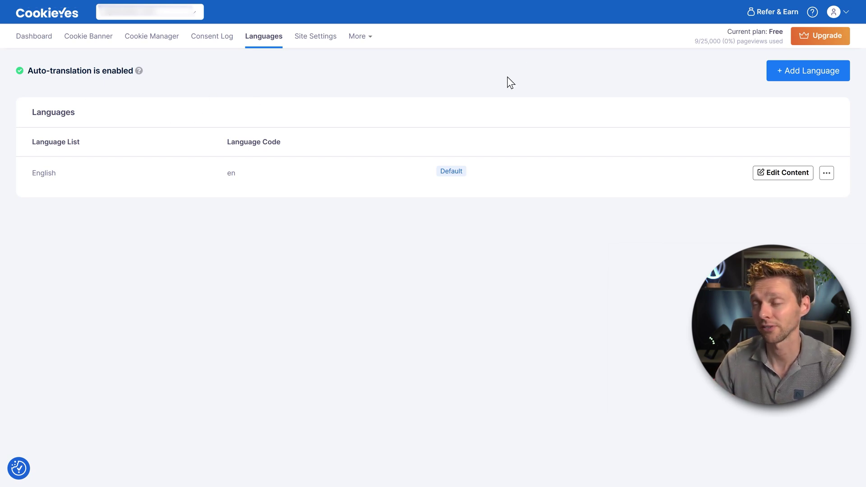
Add Dutch as a banner language and open its GDPR banner content for editing.
{"action": "left_click", "coordinate": [796, 73]}
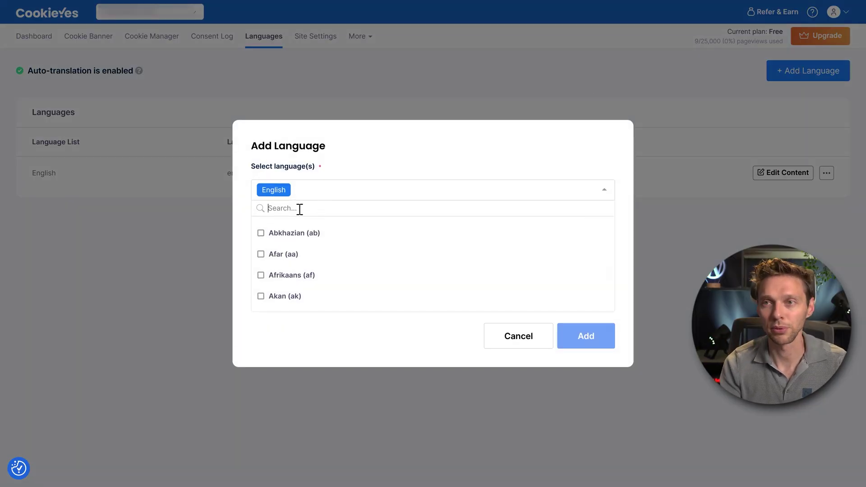
{"action": "type", "text": "dutch"}
{"action": "key", "text": "Return"}
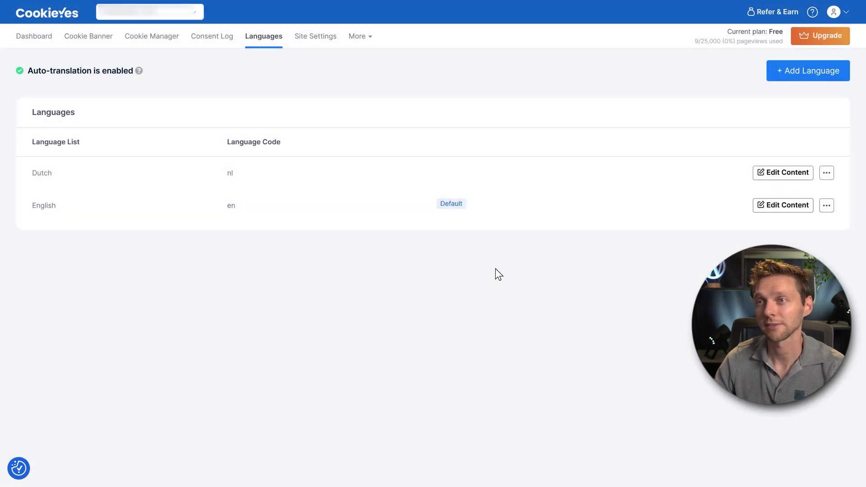
{"action": "left_click", "coordinate": [782, 173]}
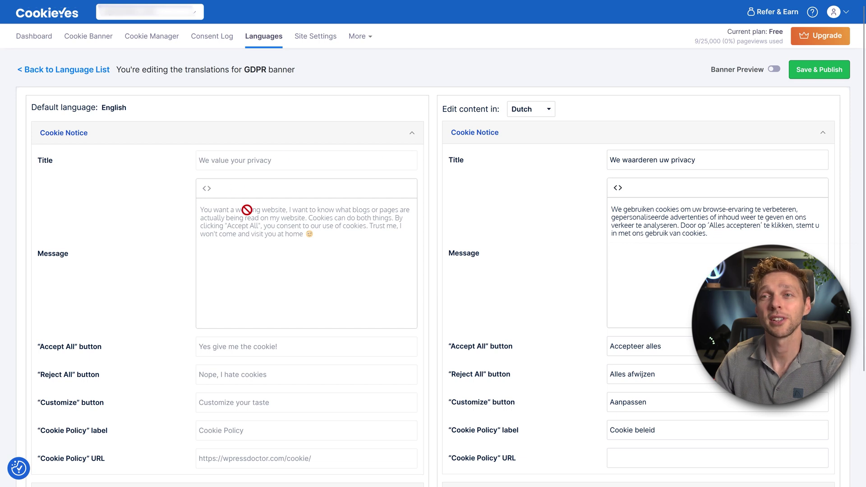
Compare the auto-translated Dutch title and message with the English banner text.
{"action": "left_click_drag", "start_coordinate": [720, 162], "coordinate": [241, 198]}
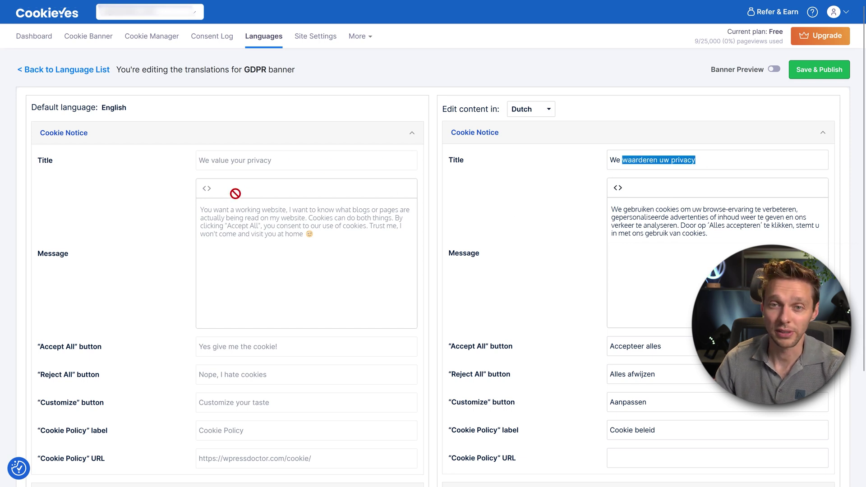
{"action": "mouse_move", "coordinate": [686, 160]}
{"action": "left_mouse_down"}
{"action": "mouse_move", "coordinate": [601, 160]}
{"action": "mouse_move", "coordinate": [381, 218]}
{"action": "left_mouse_up"}
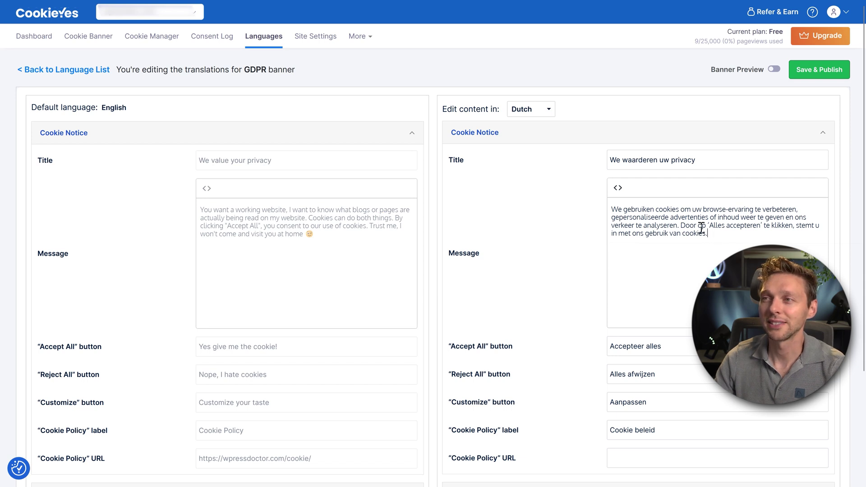
{"action": "left_click_drag", "start_coordinate": [702, 229], "coordinate": [600, 212]}
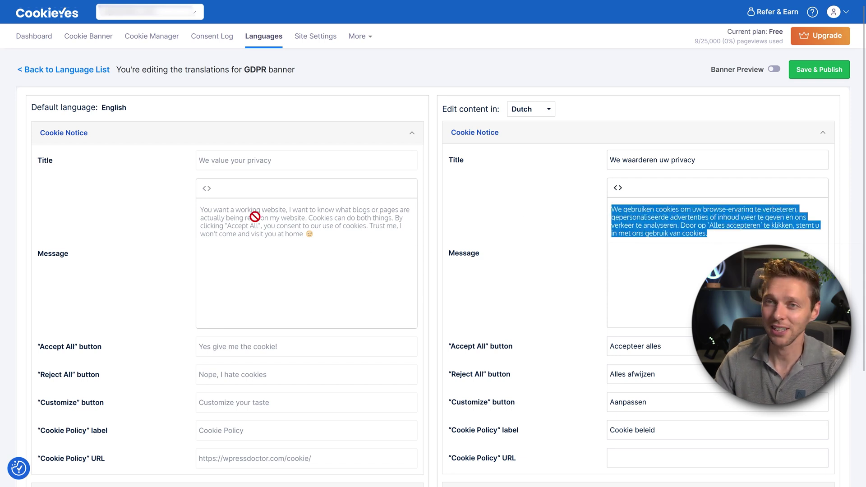
{"action": "left_click_drag", "start_coordinate": [332, 234], "coordinate": [200, 215]}
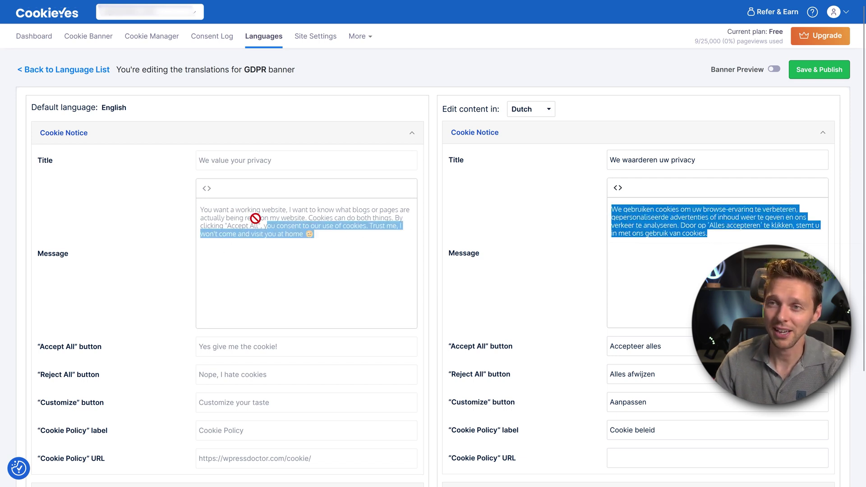
{"action": "left_click", "coordinate": [347, 249]}
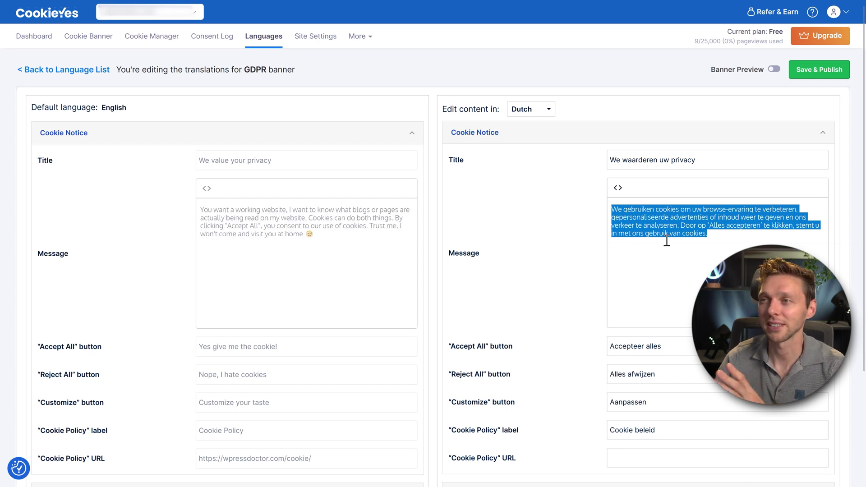
{"action": "left_click", "coordinate": [687, 249]}
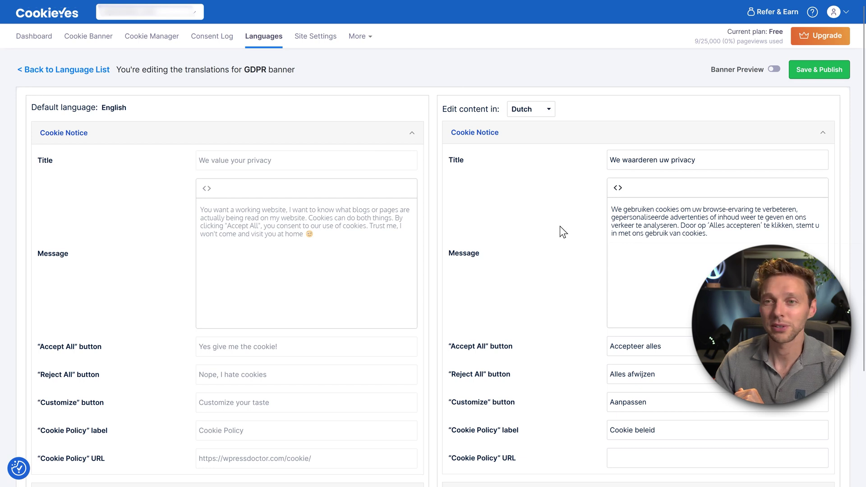
Save and publish the Dutch translation and return to the languages list.
{"action": "left_click", "coordinate": [651, 374]}
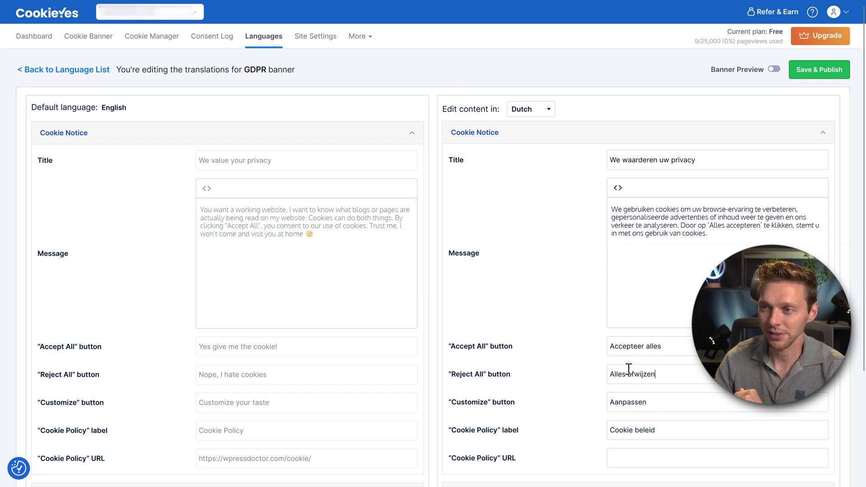
{"action": "left_click", "coordinate": [808, 69]}
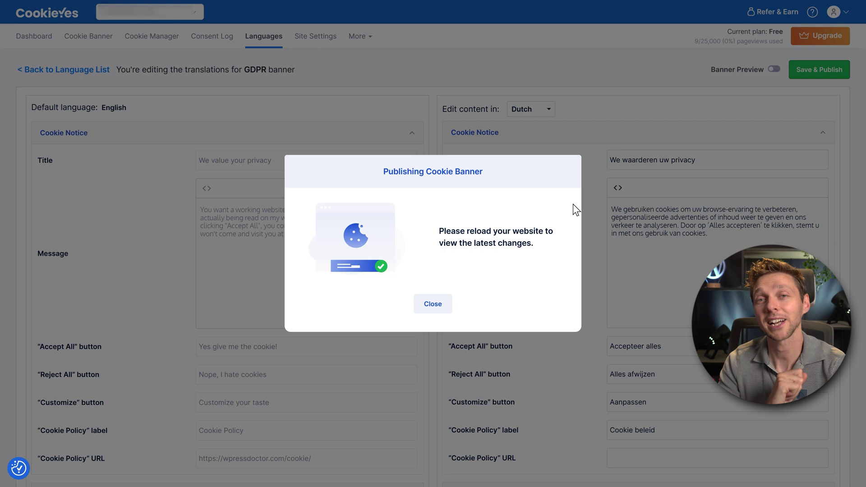
{"action": "left_click", "coordinate": [434, 303]}
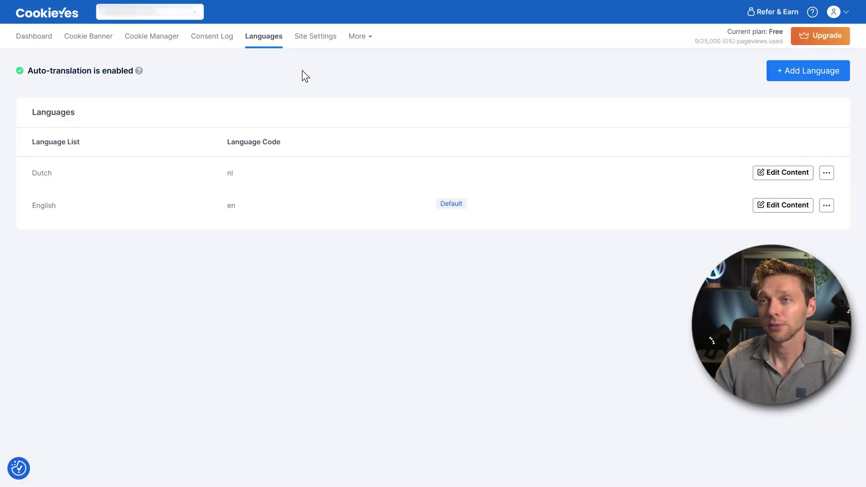
Review Site Settings, keeping the banner display status enabled.
{"action": "left_click", "coordinate": [315, 41]}
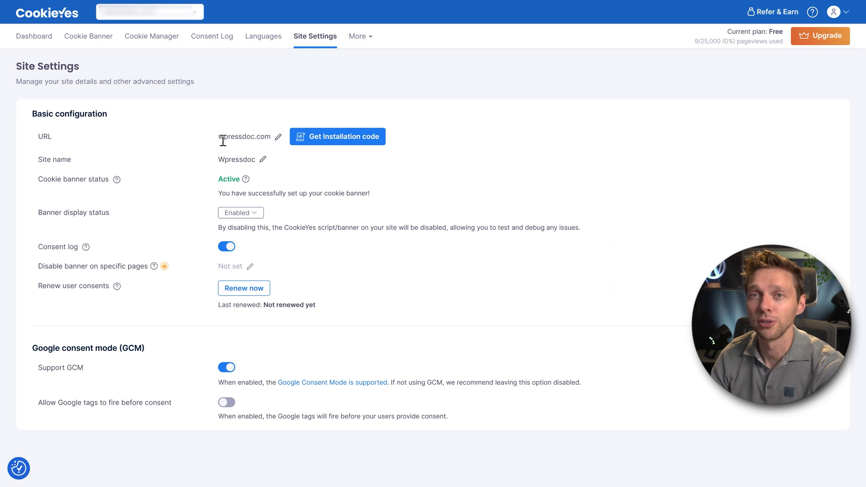
{"action": "left_click", "coordinate": [251, 213]}
{"action": "left_click", "coordinate": [252, 233]}
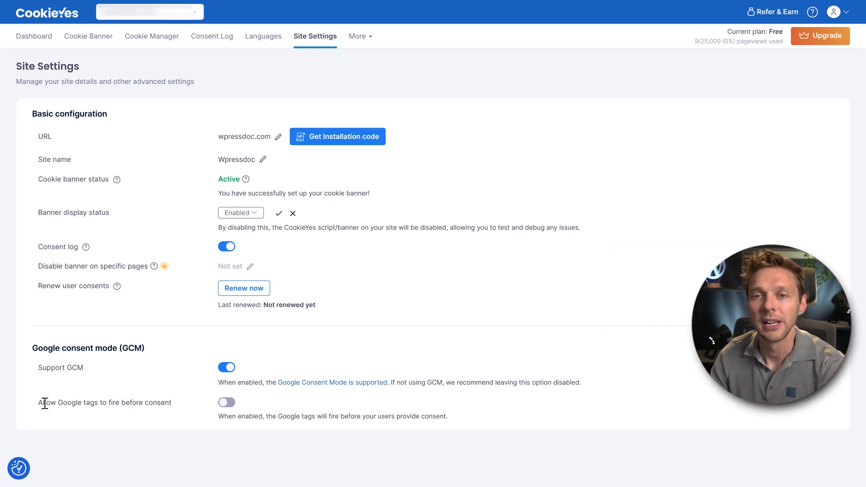
Toggle 'Allow Google tags to fire before consent' off and back on.
{"action": "left_click_drag", "start_coordinate": [39, 403], "coordinate": [175, 407]}
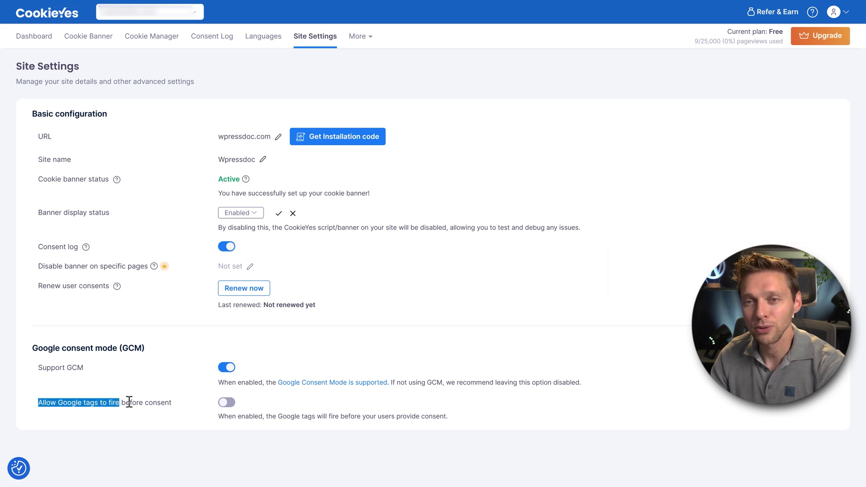
{"action": "left_click", "coordinate": [188, 409]}
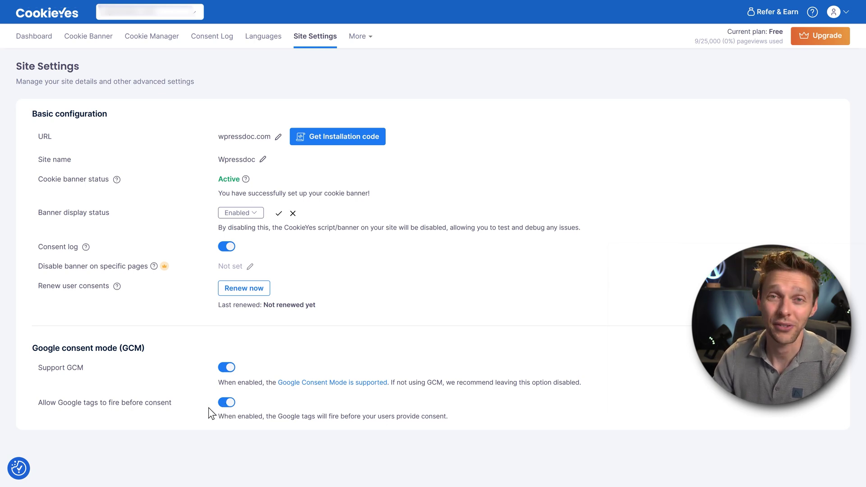
{"action": "left_click", "coordinate": [226, 403]}
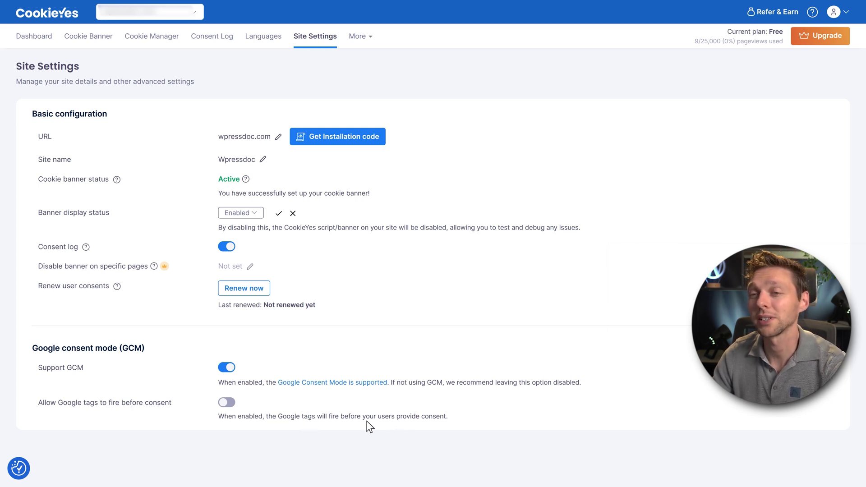
{"action": "left_click", "coordinate": [227, 403]}
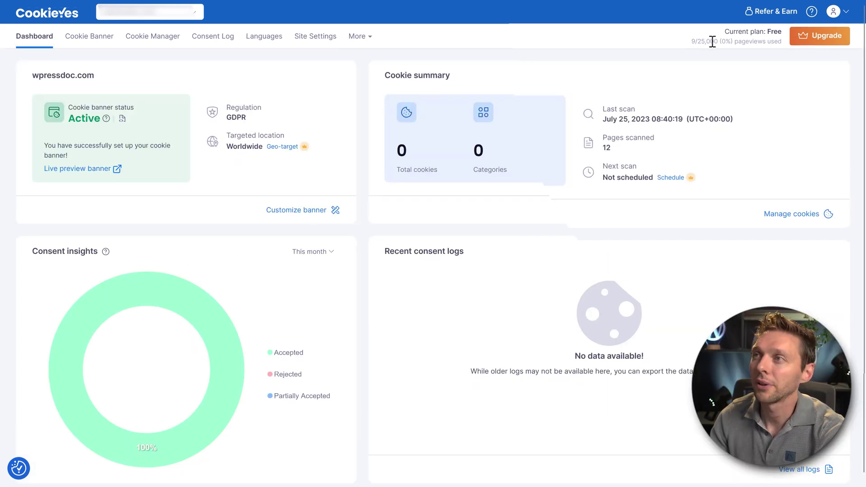
Check the dashboard's Current plan: Free label and 9/25,000 pageviews used.
{"action": "mouse_move", "coordinate": [727, 32]}
{"action": "left_mouse_down"}
{"action": "mouse_move", "coordinate": [767, 32]}
{"action": "mouse_move", "coordinate": [758, 29]}
{"action": "left_mouse_up"}
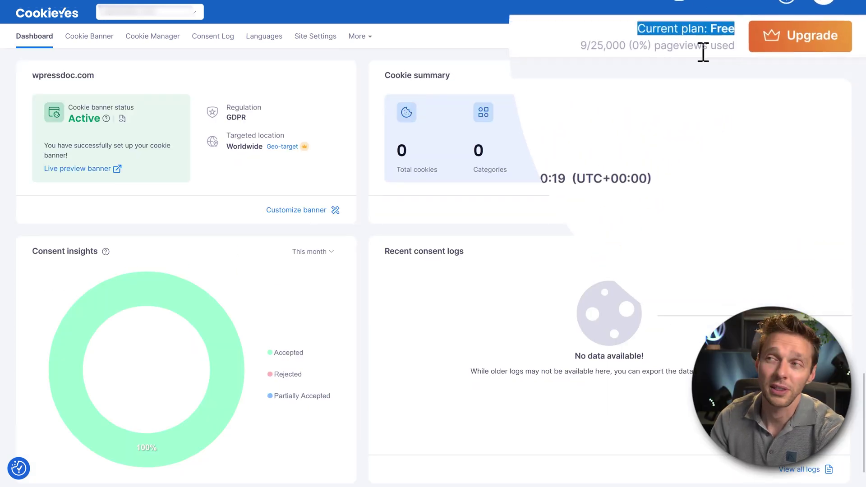
{"action": "left_click", "coordinate": [552, 47]}
{"action": "left_click_drag", "start_coordinate": [551, 48], "coordinate": [730, 53]}
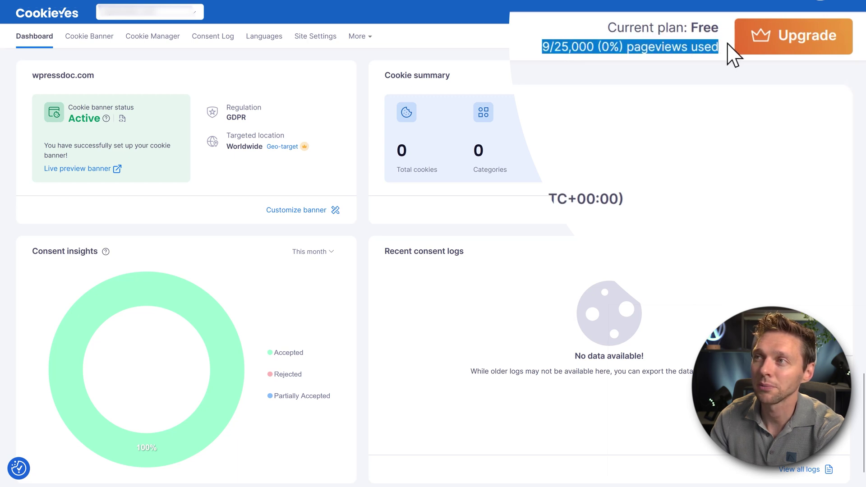
{"action": "left_click", "coordinate": [705, 76]}
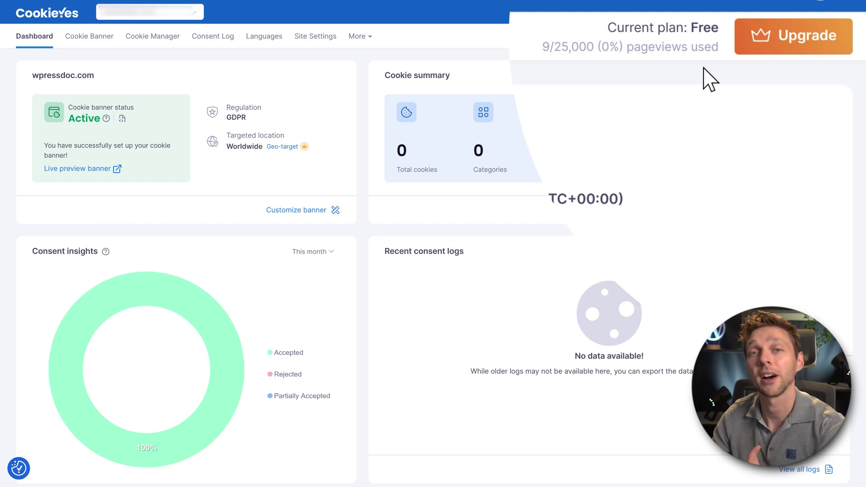
Show upgrade plans with annual billing: Basic $100, Pro $200, Ultimate $400 per domain.
{"action": "left_click", "coordinate": [789, 54]}
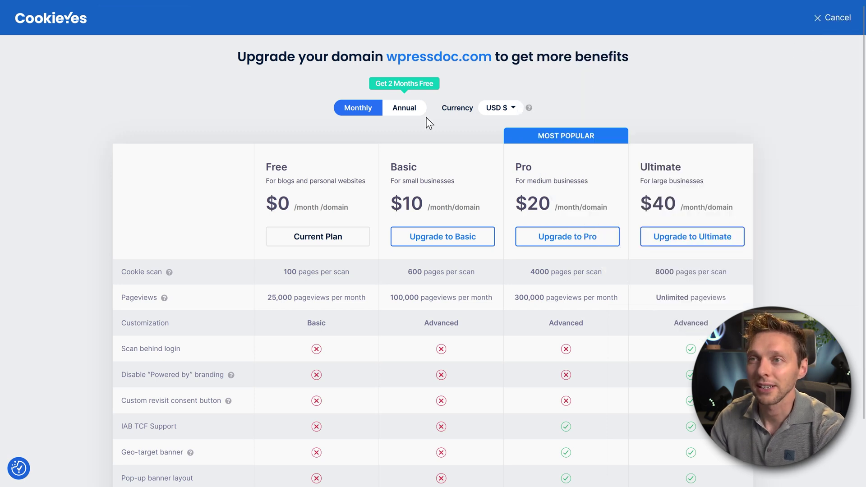
{"action": "left_click", "coordinate": [406, 112]}
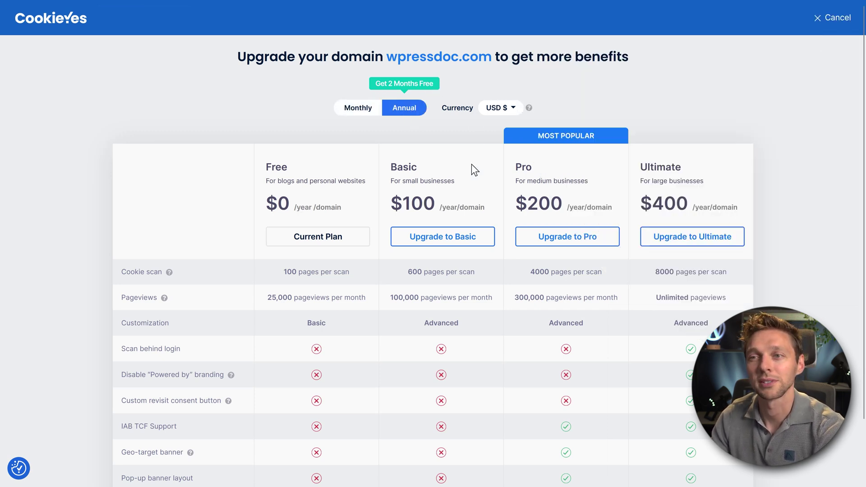
{"action": "left_click_drag", "start_coordinate": [390, 297], "coordinate": [748, 303]}
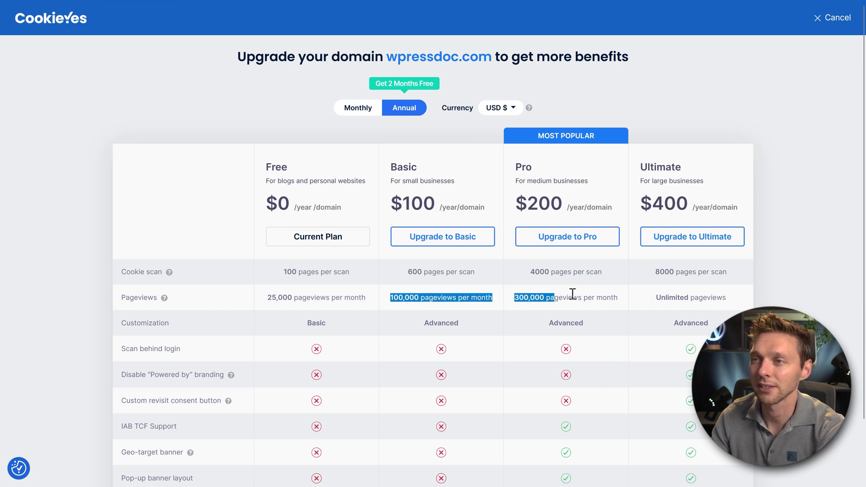
{"action": "left_click", "coordinate": [748, 303]}
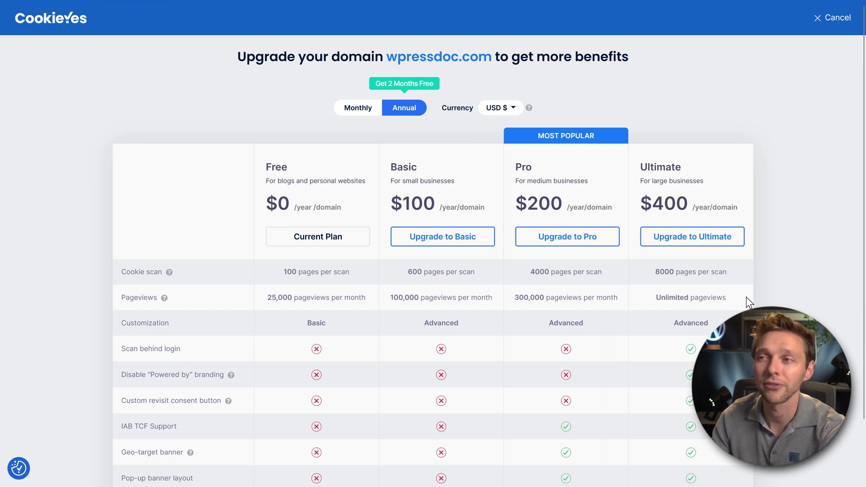